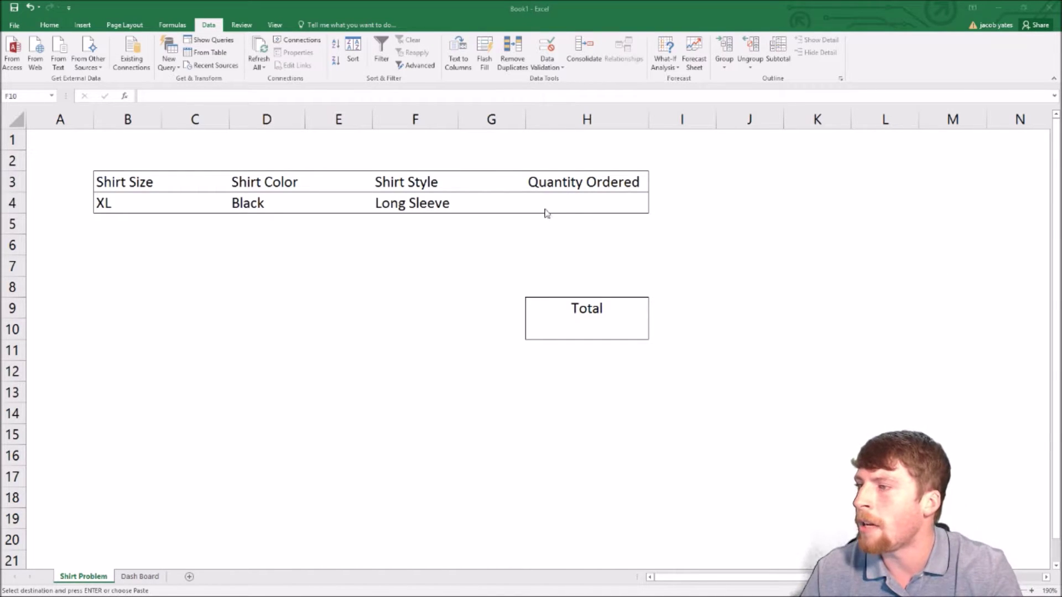
# Step: Select the empty Quantity Ordered cell H4 on the order form
pyautogui.click(585, 205)
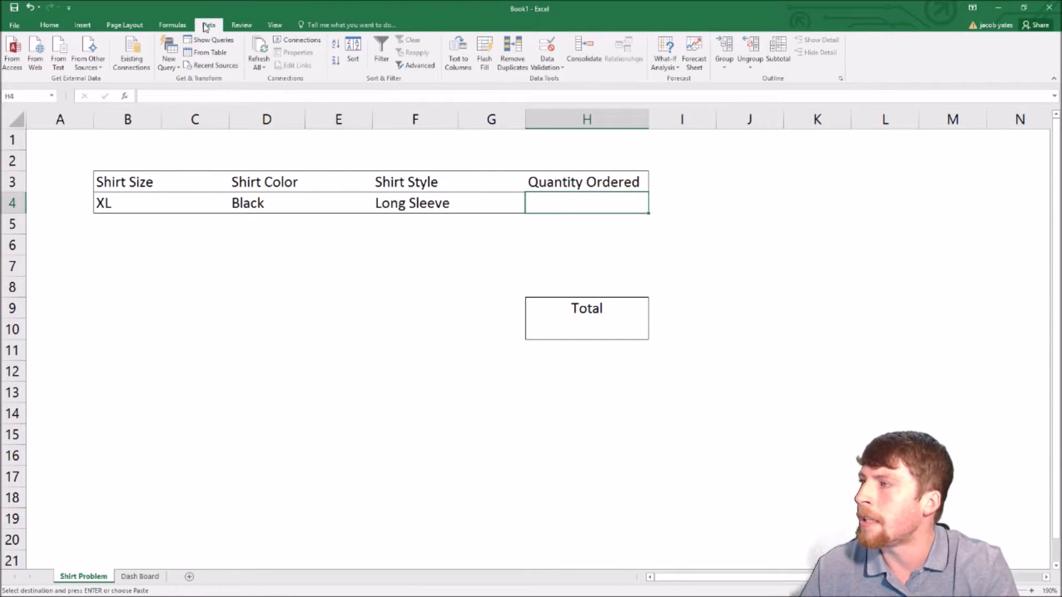
# Step: Add list validation to H4 sourced from ='Dash Board'!$G$2:$G$22 (quantities 1–20)
pyautogui.click(546, 65)
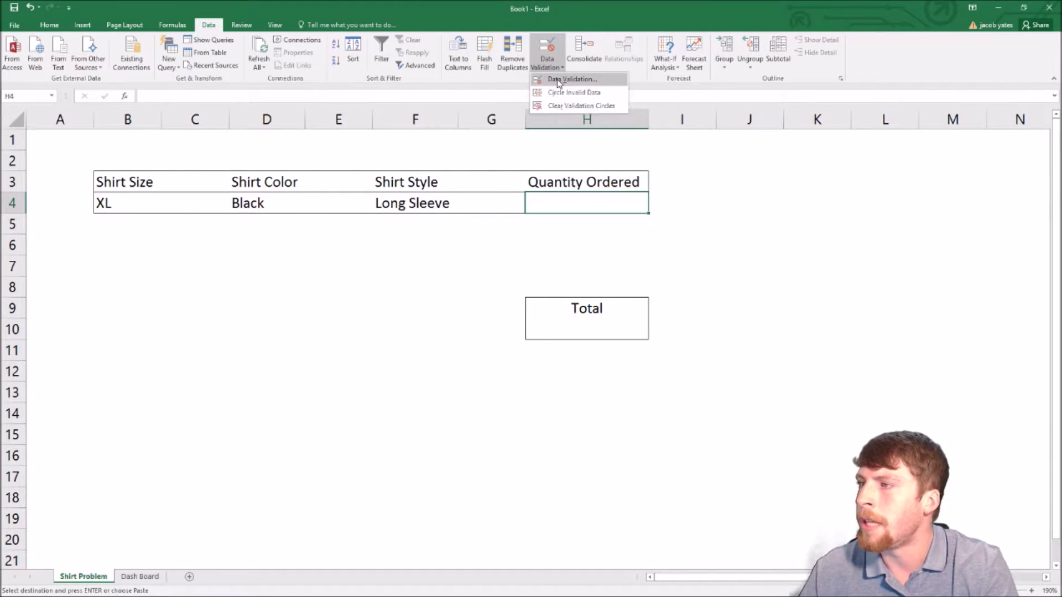
pyautogui.click(559, 81)
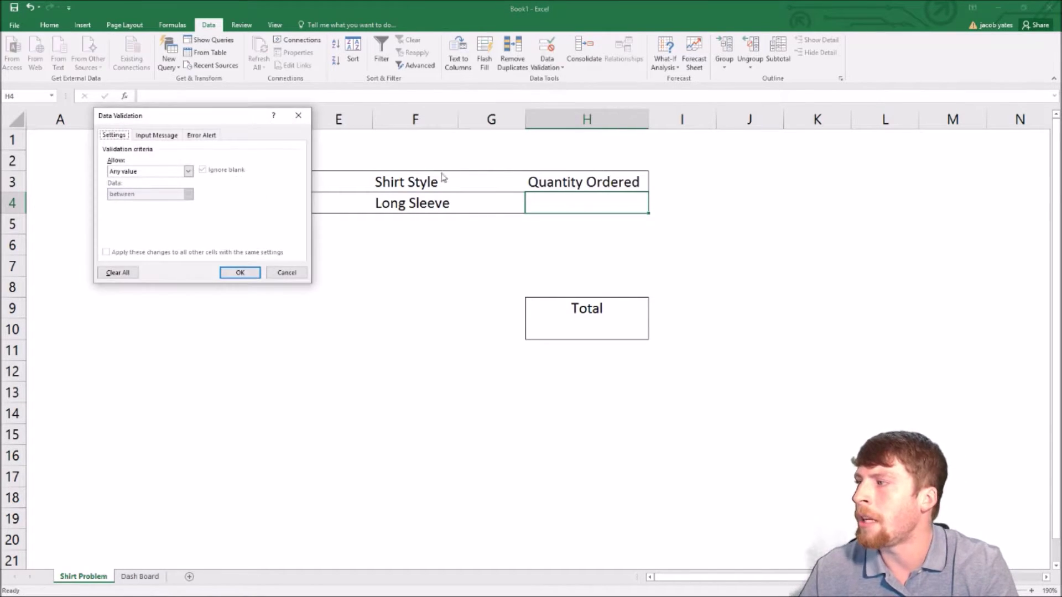
pyautogui.click(189, 171)
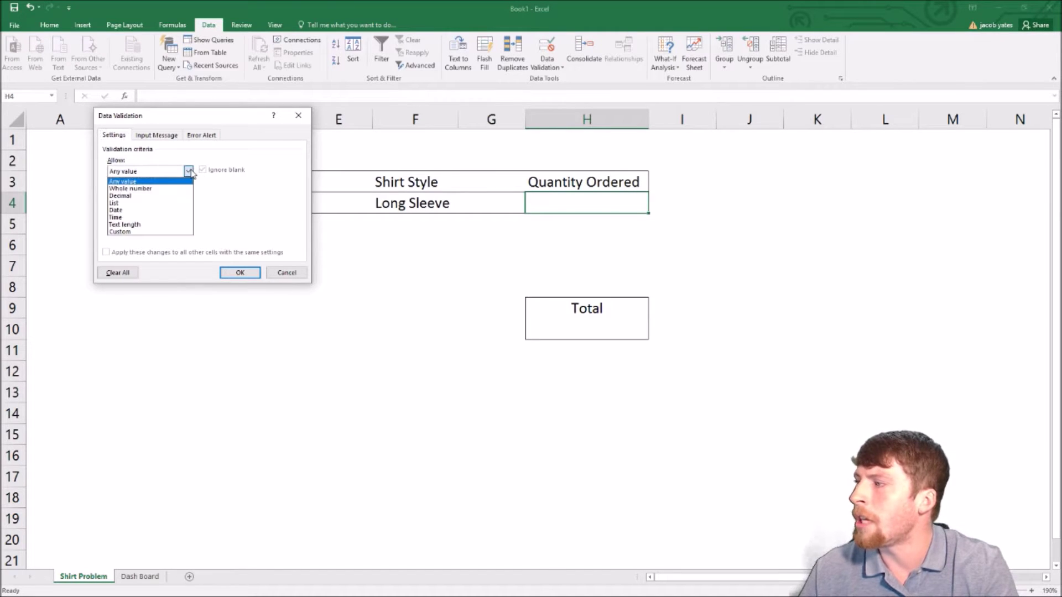
pyautogui.click(133, 204)
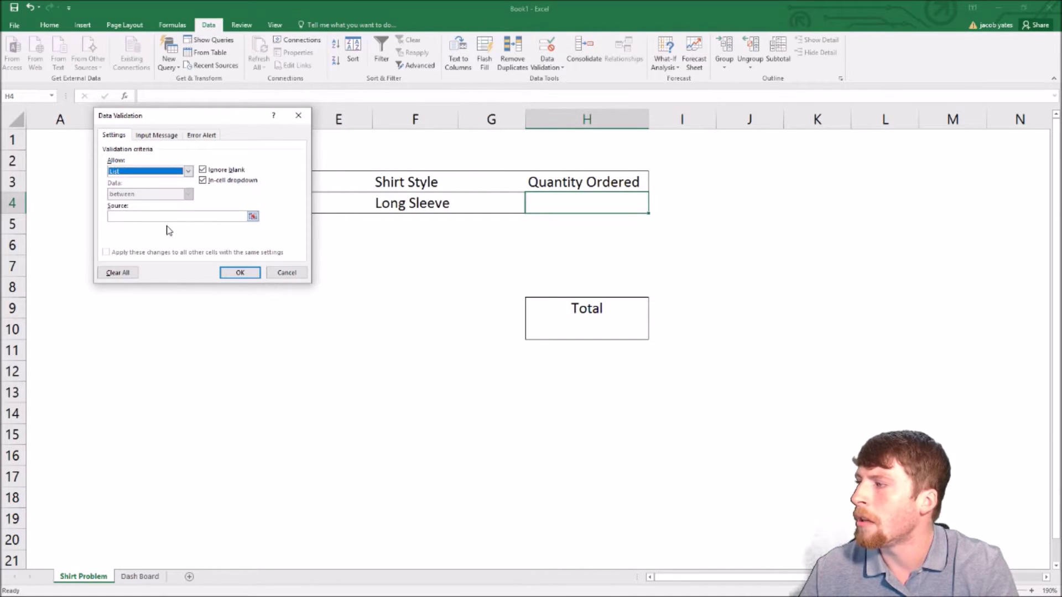
pyautogui.click(201, 215)
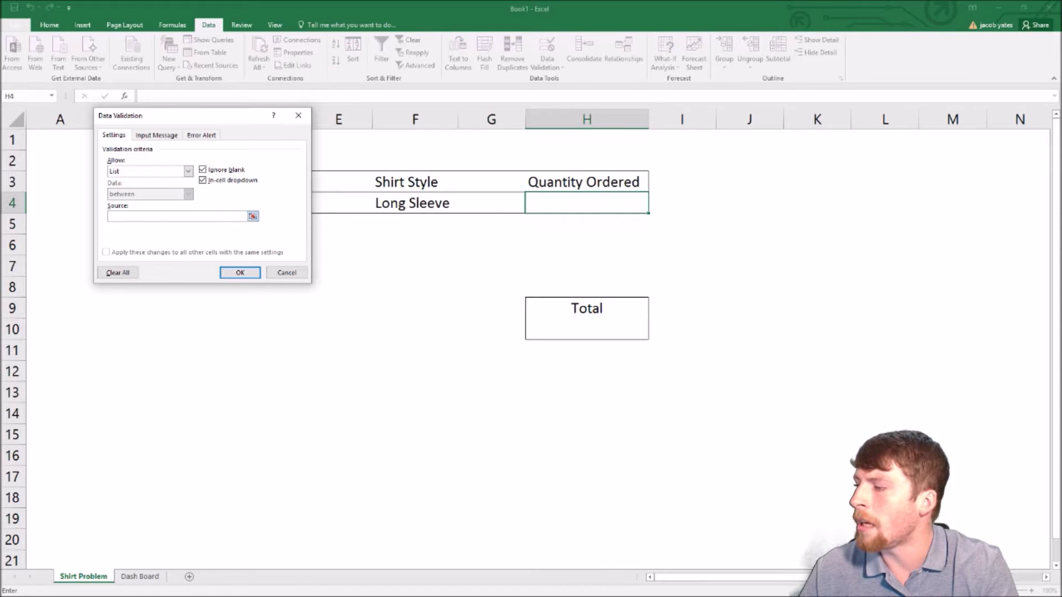
pyautogui.click(154, 578)
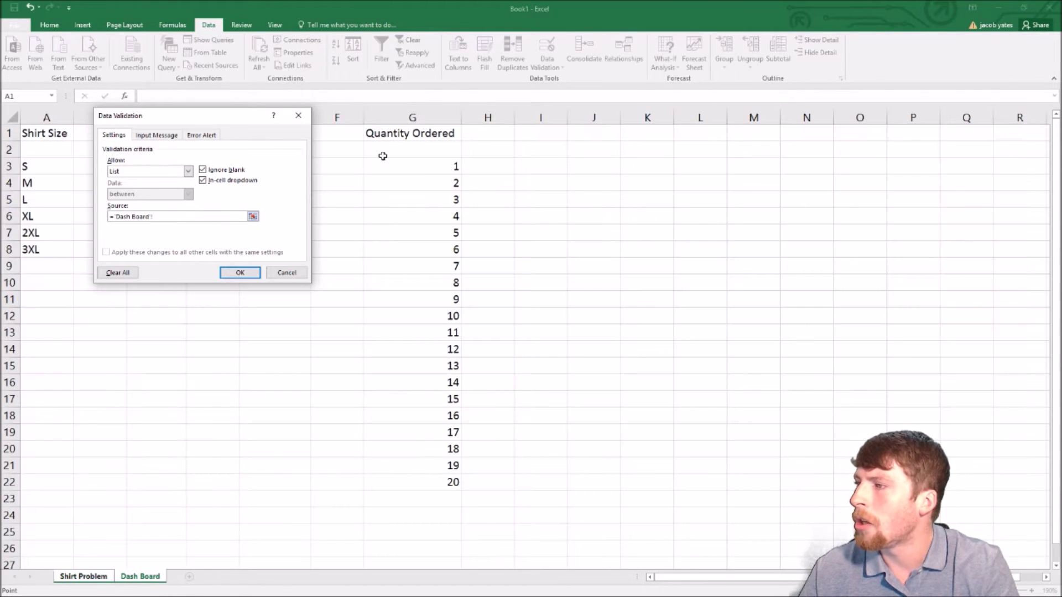
pyautogui.moveTo(418, 149); pyautogui.dragTo(410, 475)
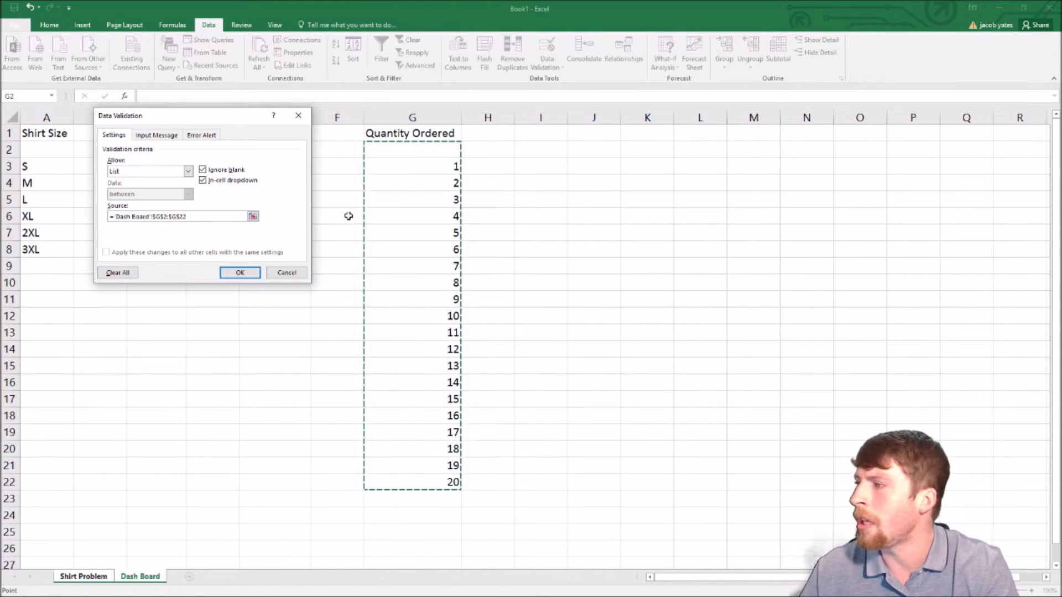
pyautogui.click(238, 272)
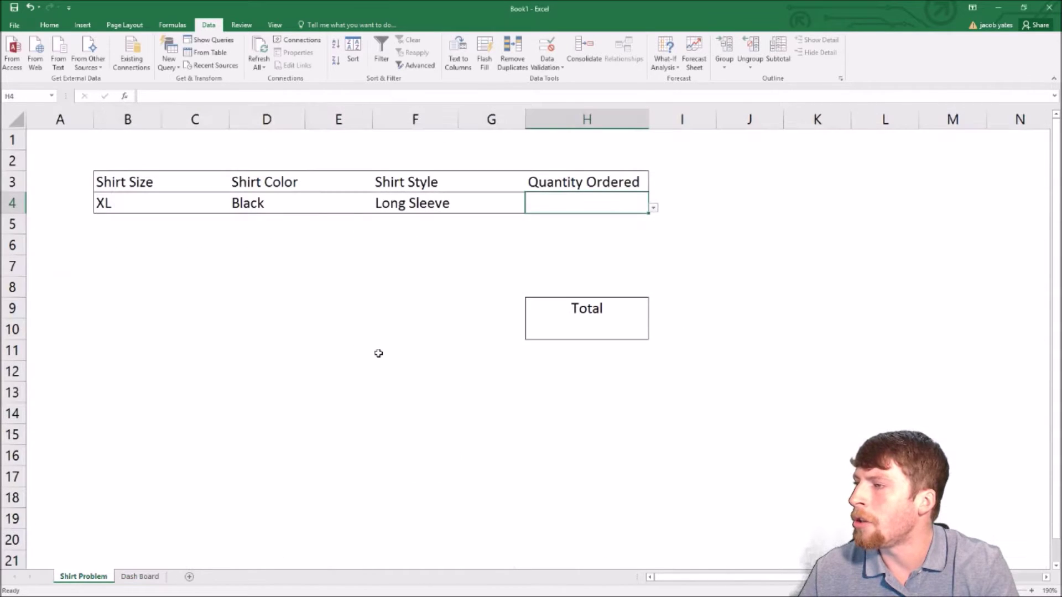
# Step: Choose quantity 1 from H4's dropdown, then go to the Dash Board sheet
pyautogui.click(654, 208)
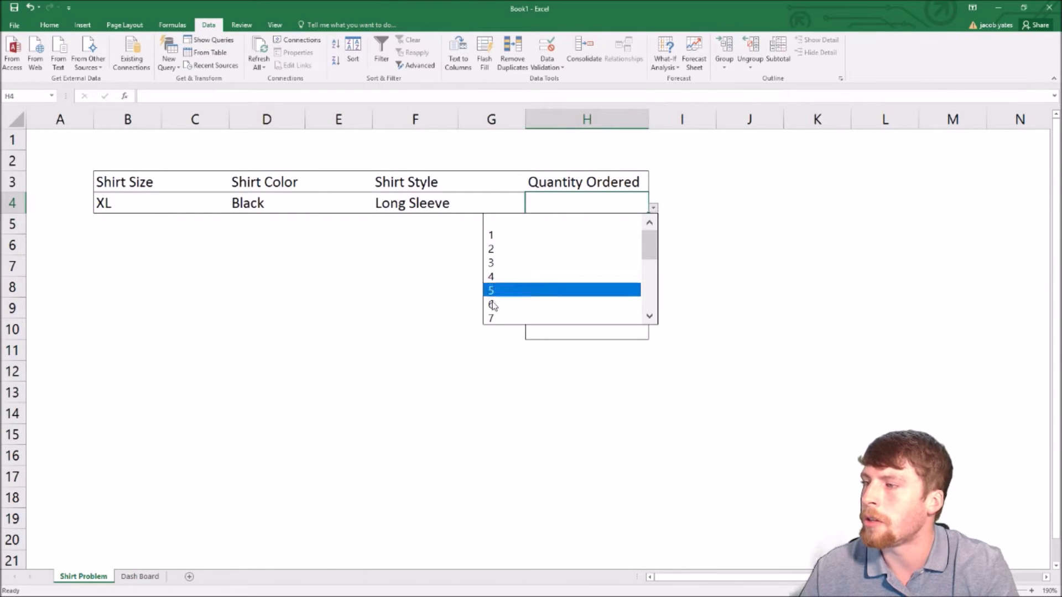
pyautogui.moveTo(649, 248); pyautogui.dragTo(649, 220)
pyautogui.click(501, 239)
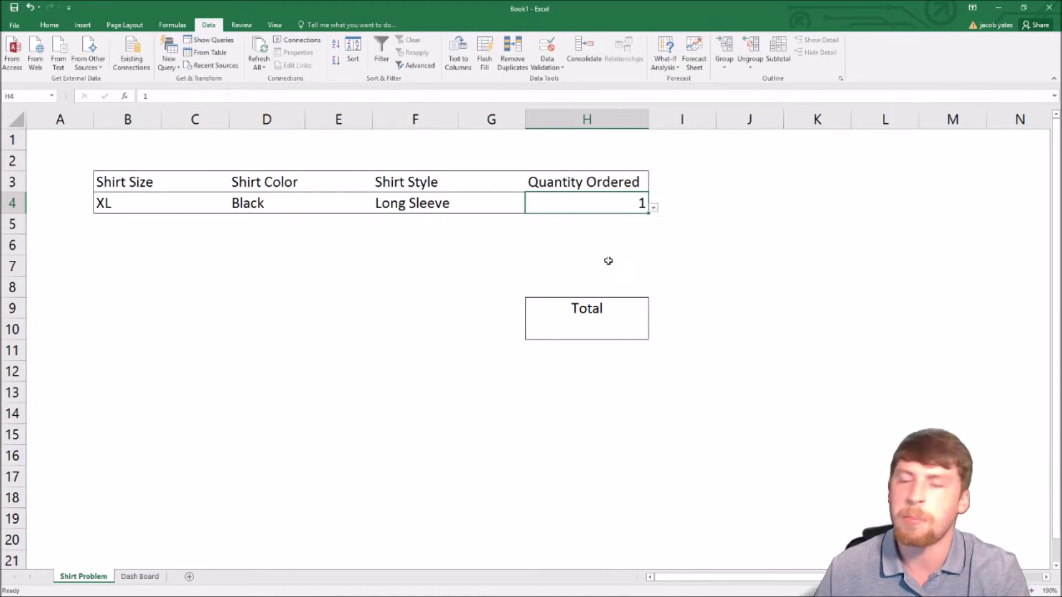
pyautogui.click(140, 577)
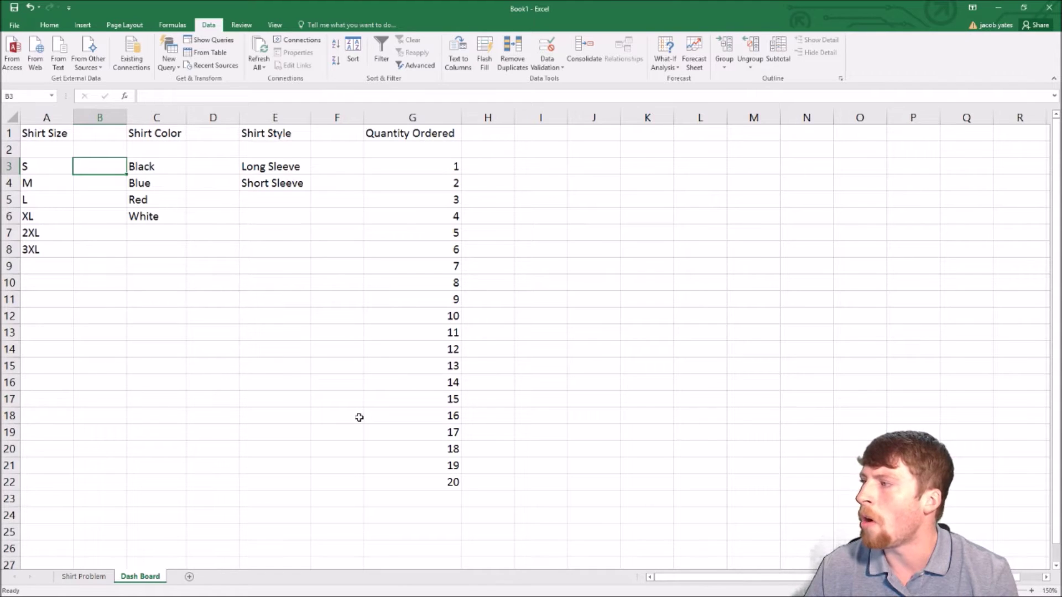
# Step: Enter 15 in B3, fill it down through B7, and enter 18 in B8 for 3XL
pyautogui.write('15')
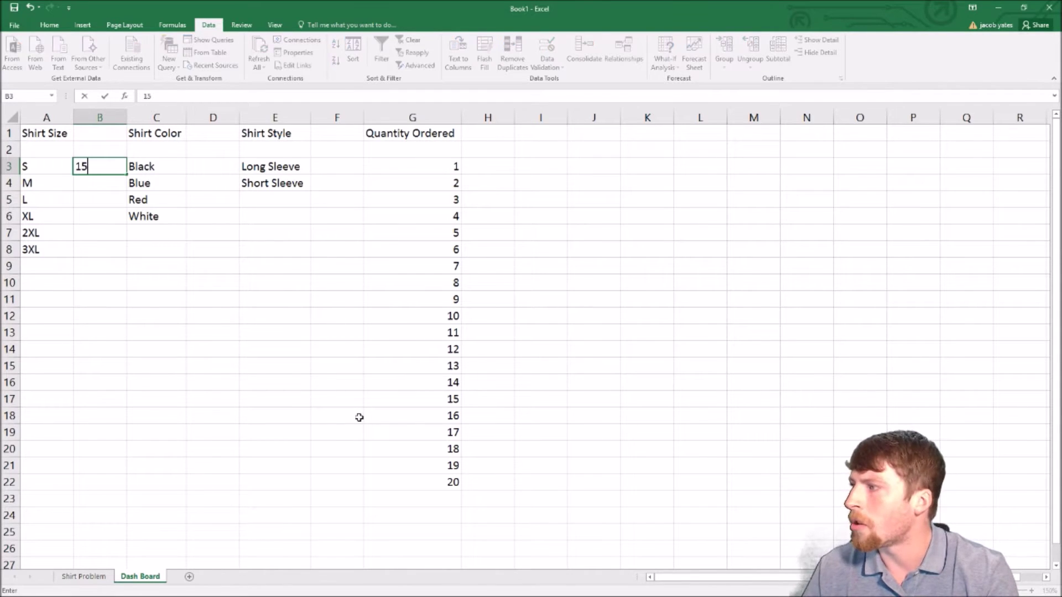
pyautogui.press('Return')
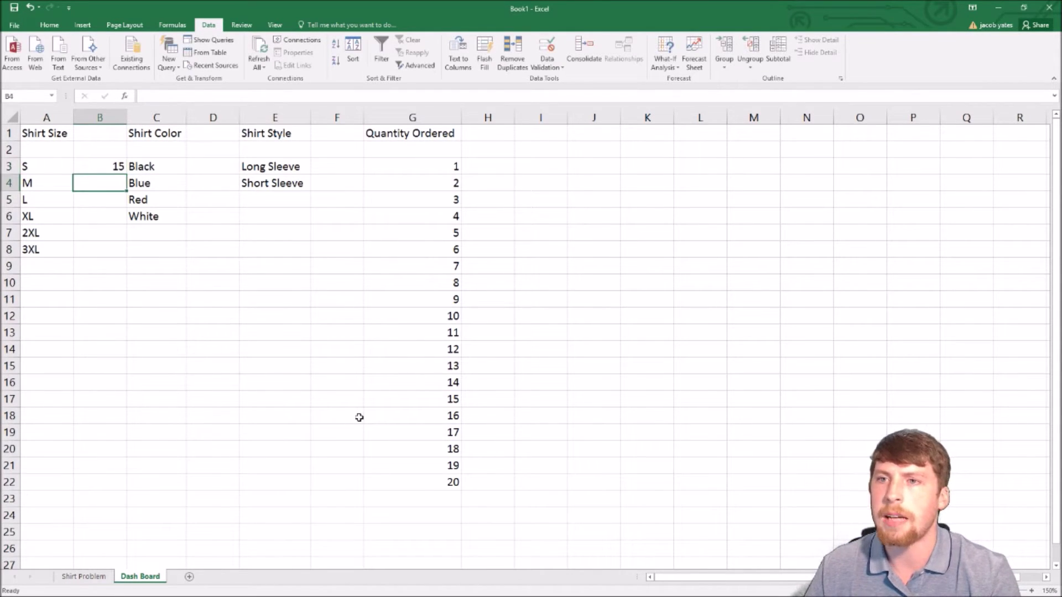
pyautogui.click(109, 168)
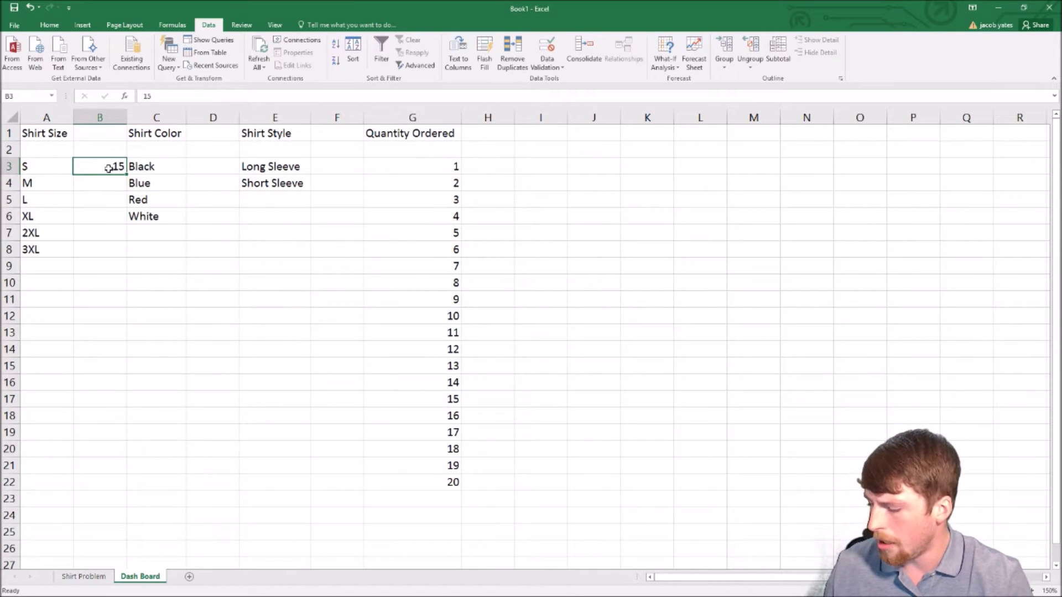
pyautogui.moveTo(126, 174); pyautogui.dragTo(117, 239)
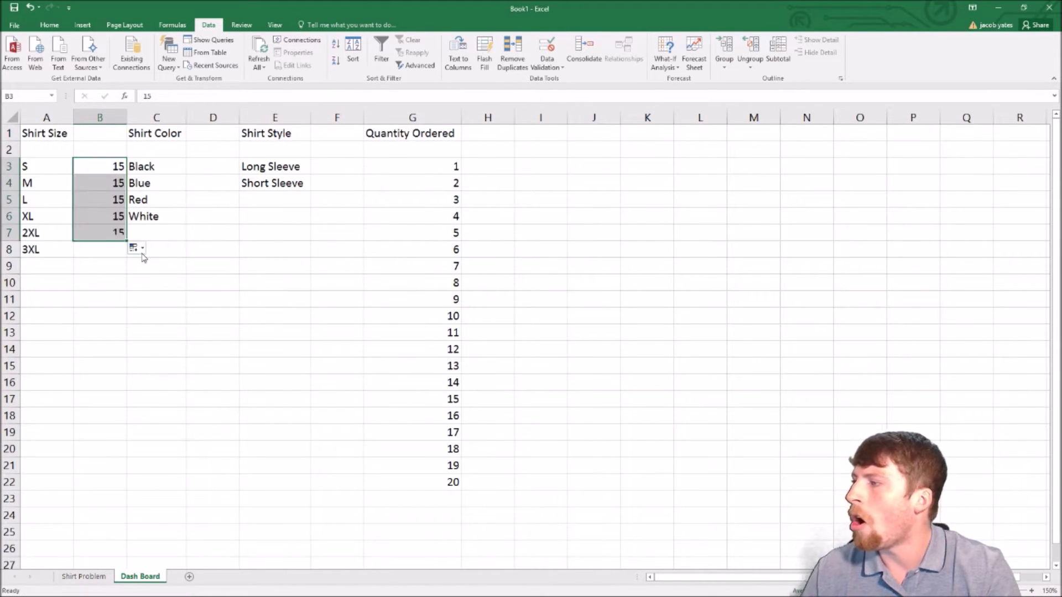
pyautogui.click(125, 252)
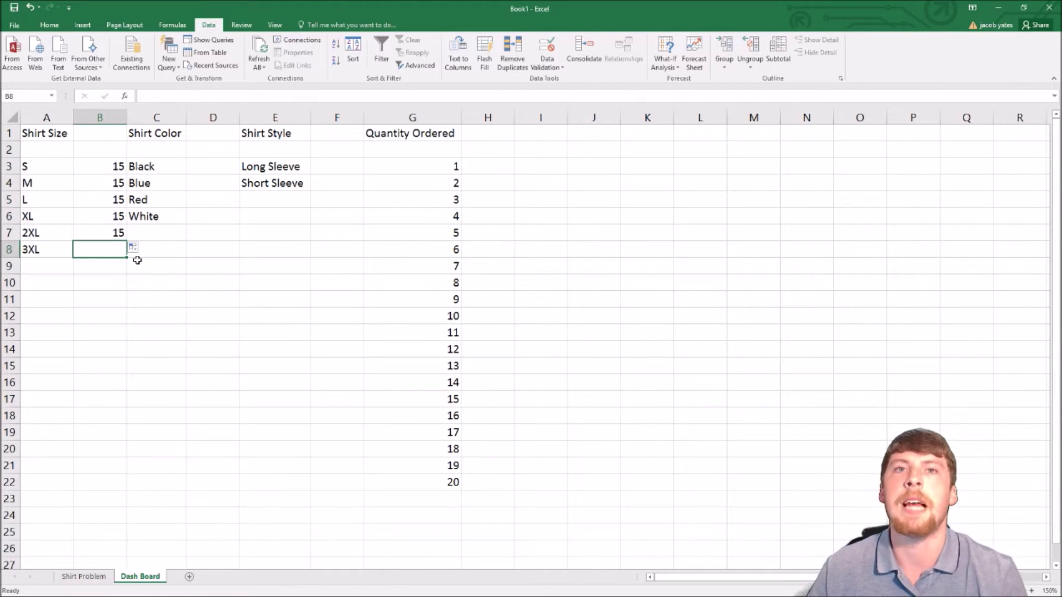
pyautogui.write('18')
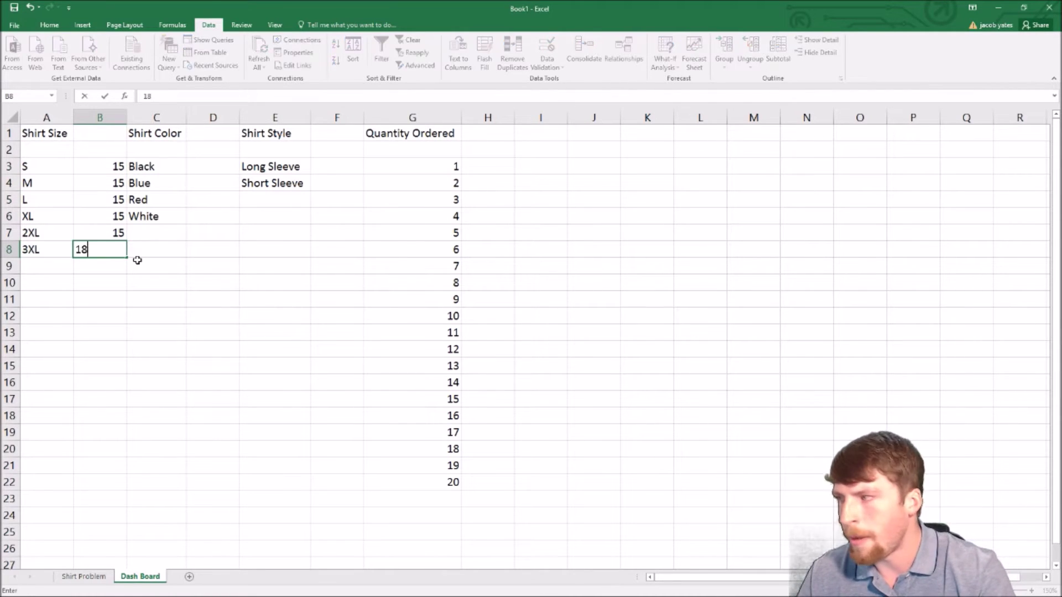
pyautogui.press('Return')
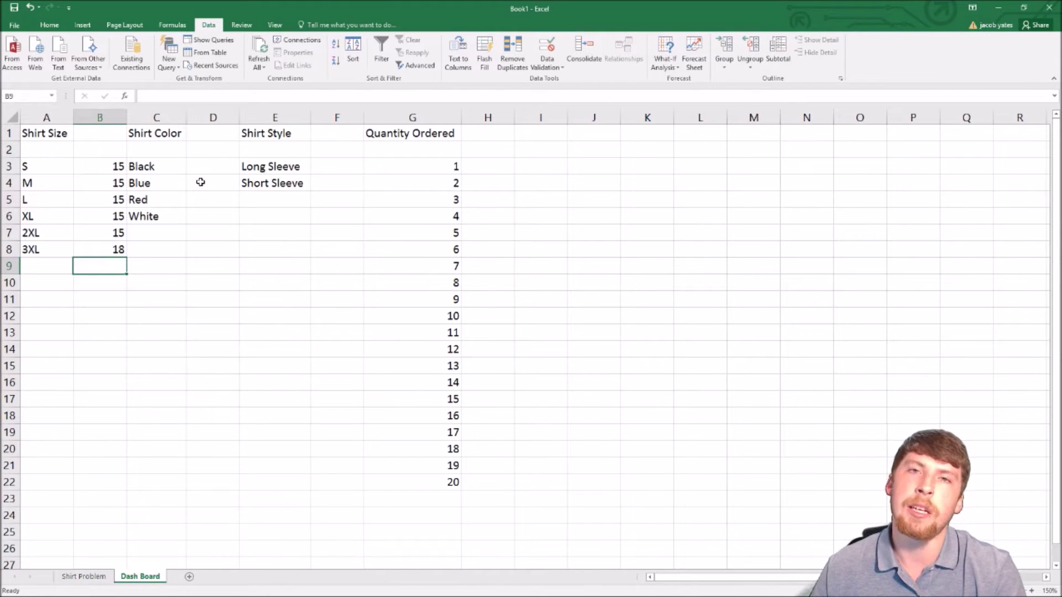
# Step: Enter colour surcharges 0, 1, 0, 0 in D3:D6, giving Blue 1 and the others 0
pyautogui.click(202, 166)
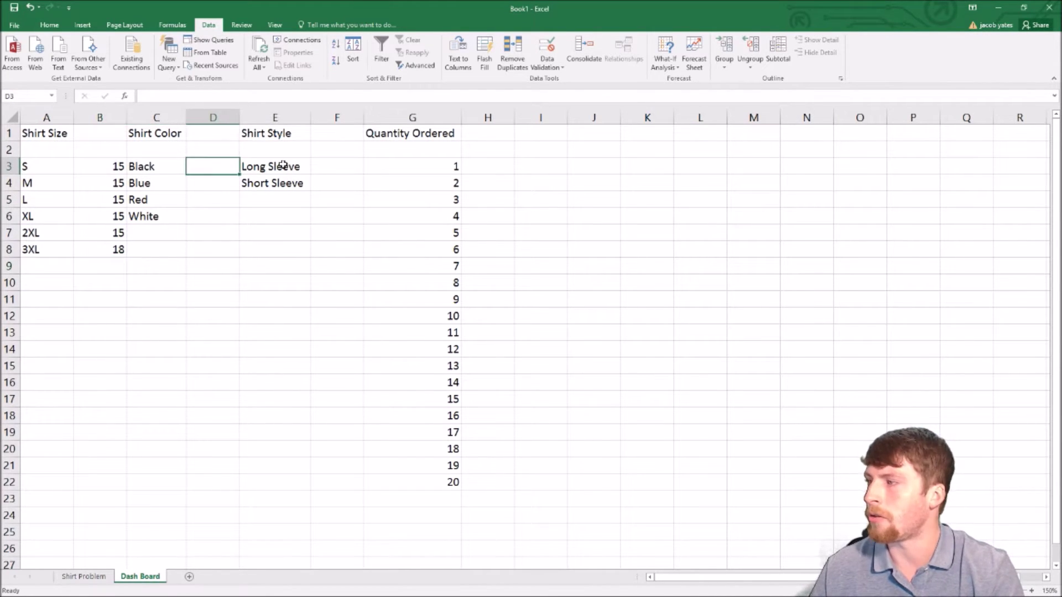
pyautogui.write('0')
pyautogui.press('Return')
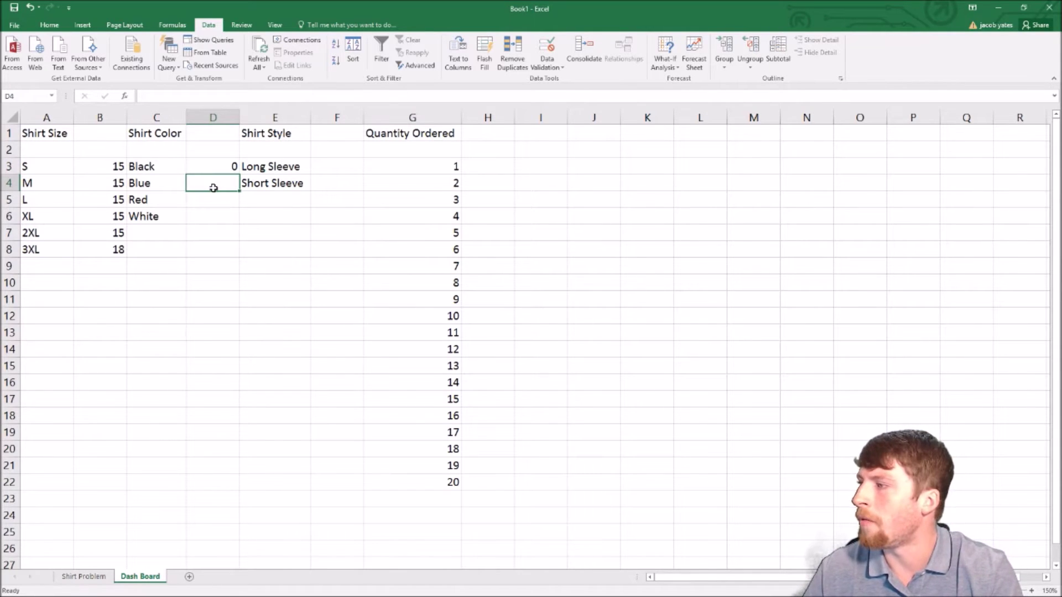
pyautogui.write('1')
pyautogui.press('Return')
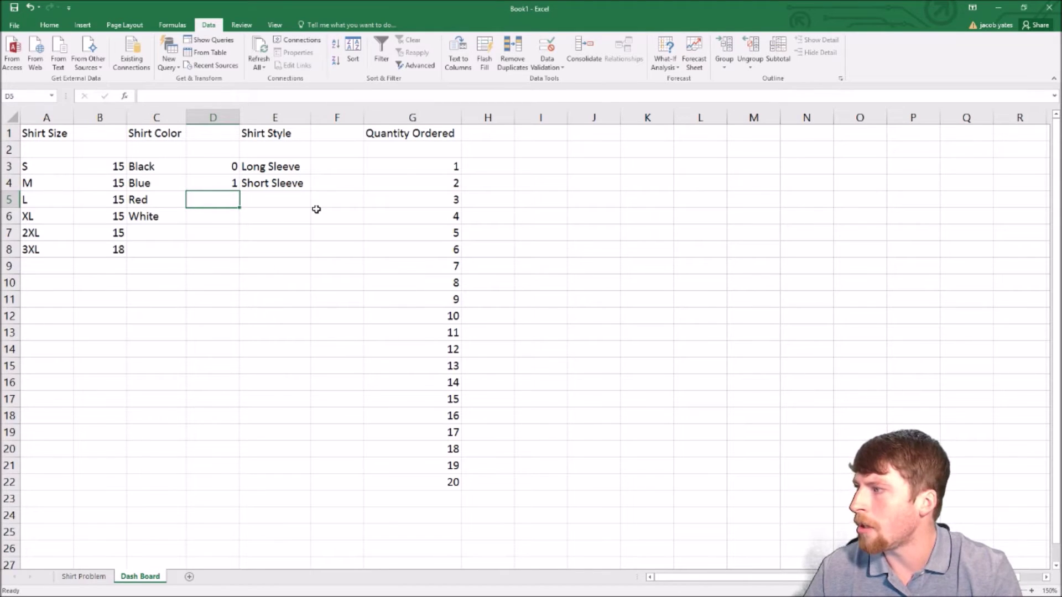
pyautogui.write('0')
pyautogui.press('Return')
pyautogui.write('0')
pyautogui.press('Return')
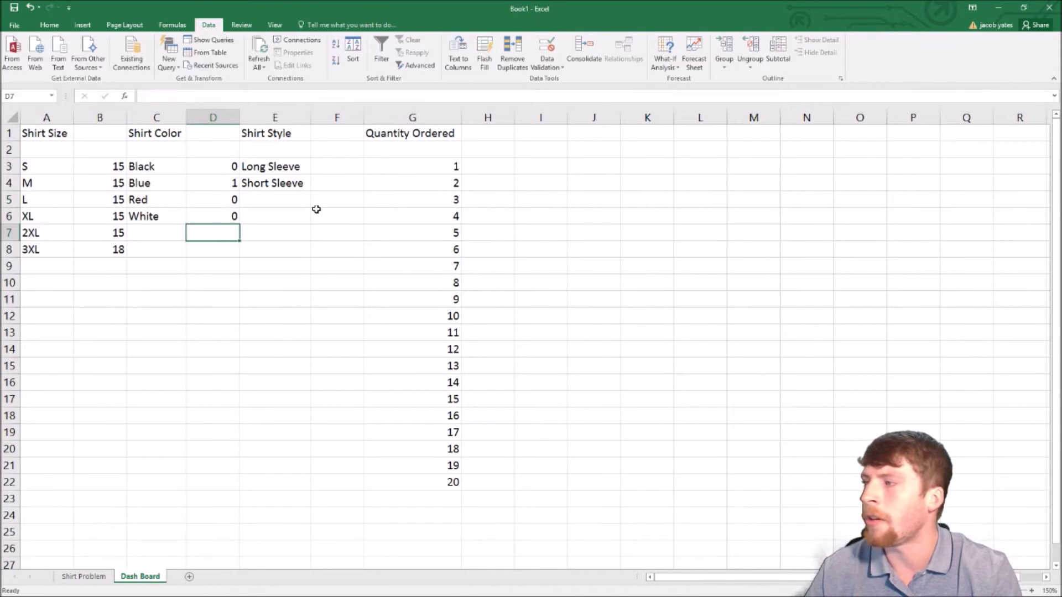
# Step: Enter style surcharges in F3:F4: 2 for Long Sleeve and 0 for Short Sleeve
pyautogui.click(327, 169)
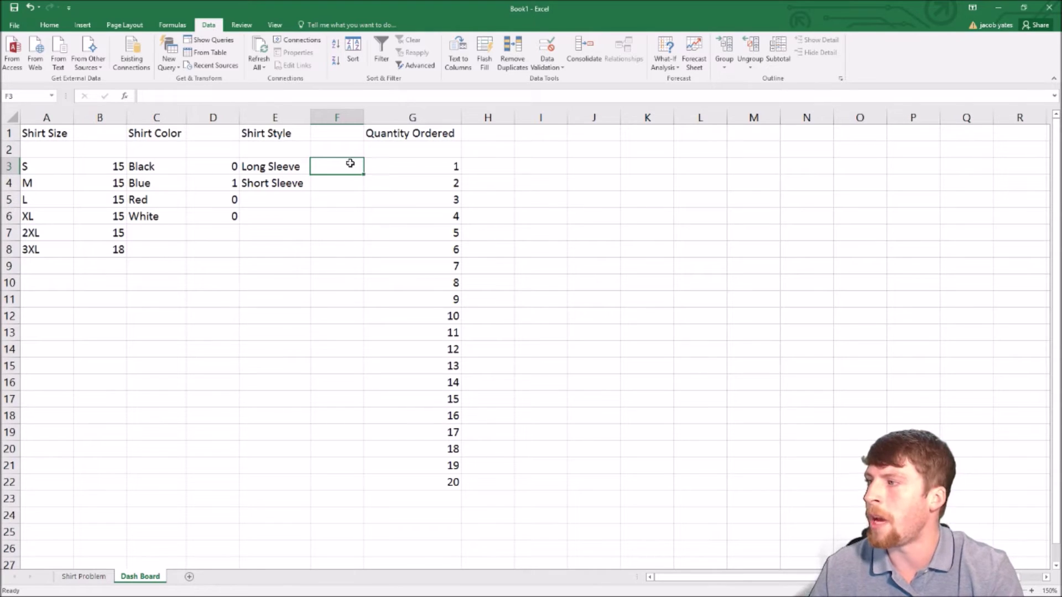
pyautogui.write('2')
pyautogui.press('Return')
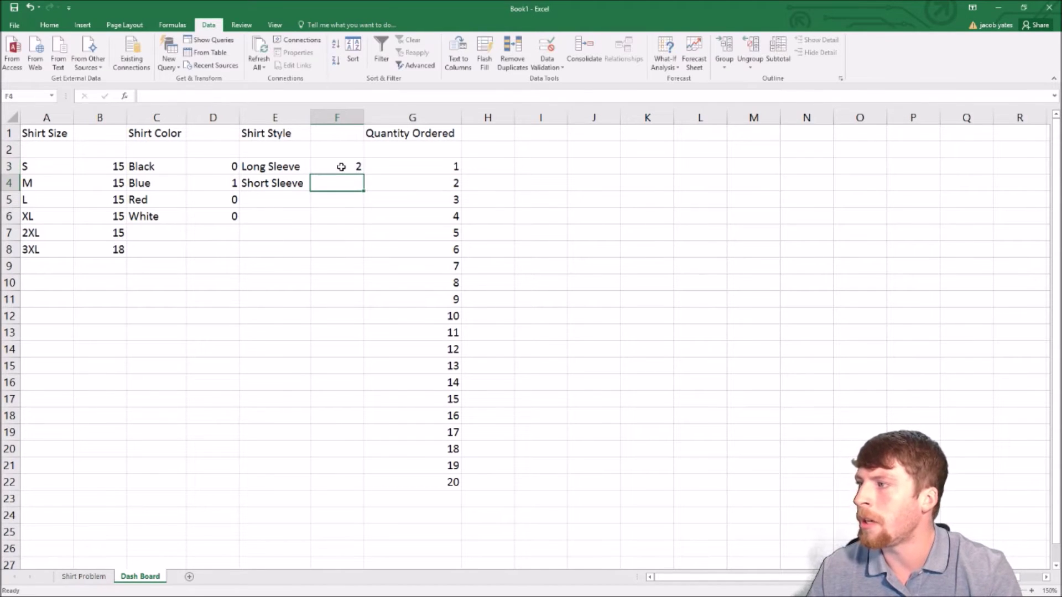
pyautogui.write('0')
pyautogui.press('Return')
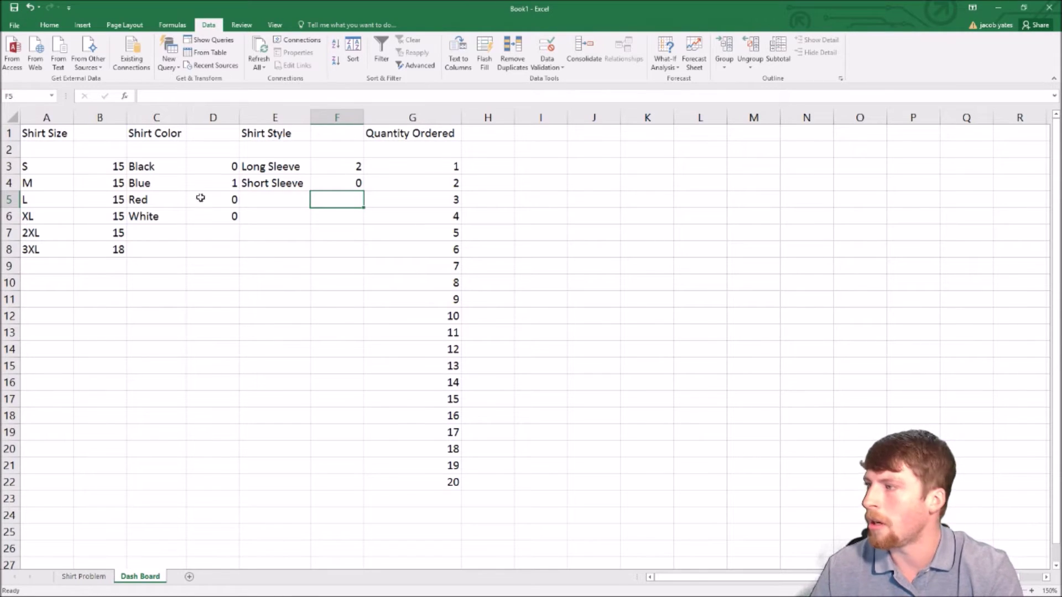
pyautogui.click(107, 165)
# Step: Format the size prices in B3:B8 as Currency
pyautogui.moveTo(107, 166); pyautogui.dragTo(94, 246)
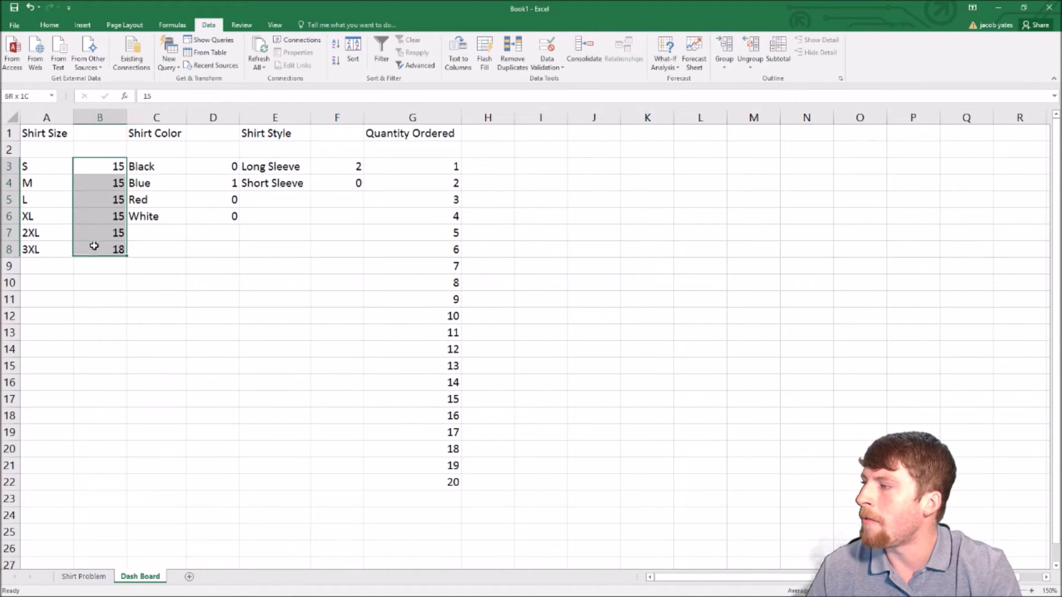
pyautogui.click(13, 25)
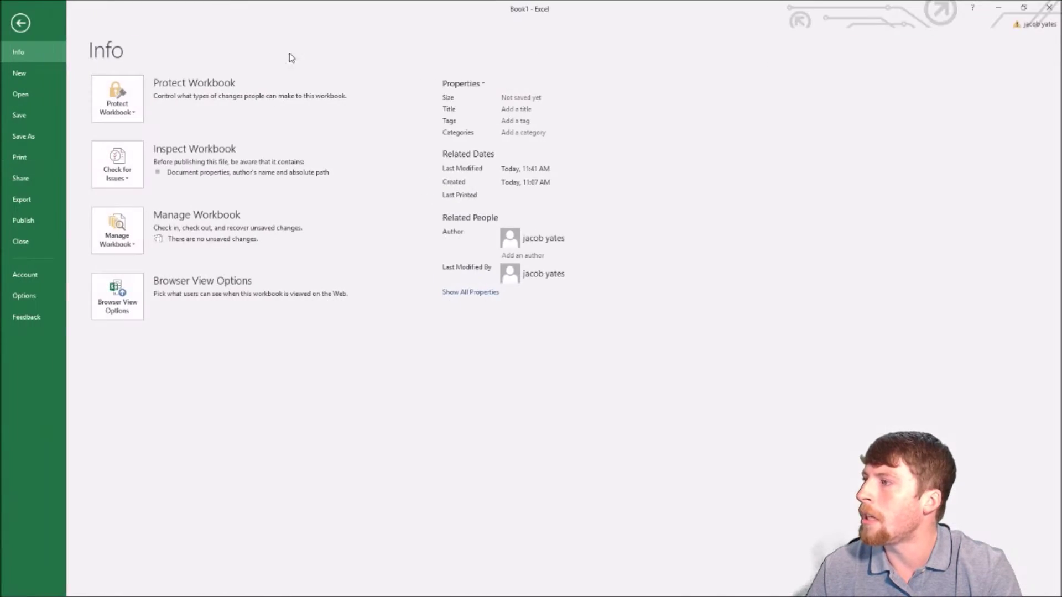
pyautogui.click(22, 23)
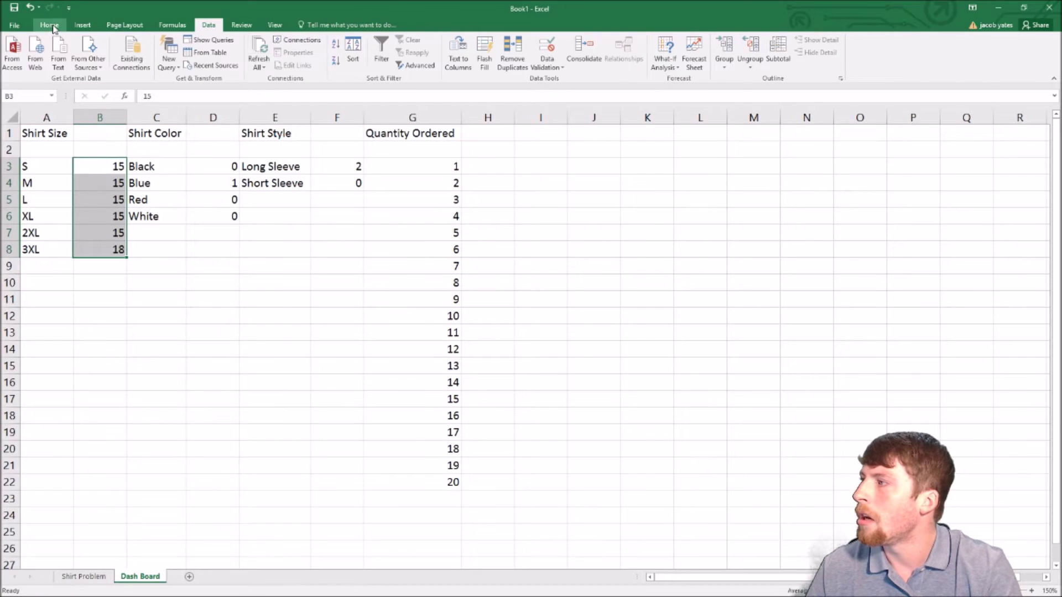
pyautogui.click(49, 25)
pyautogui.click(357, 61)
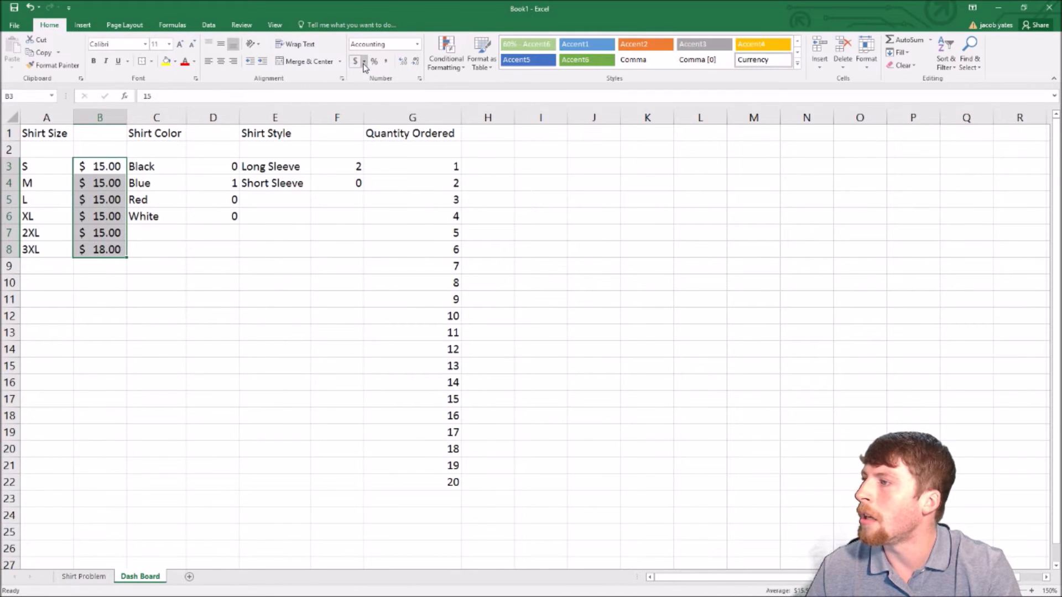
pyautogui.click(417, 44)
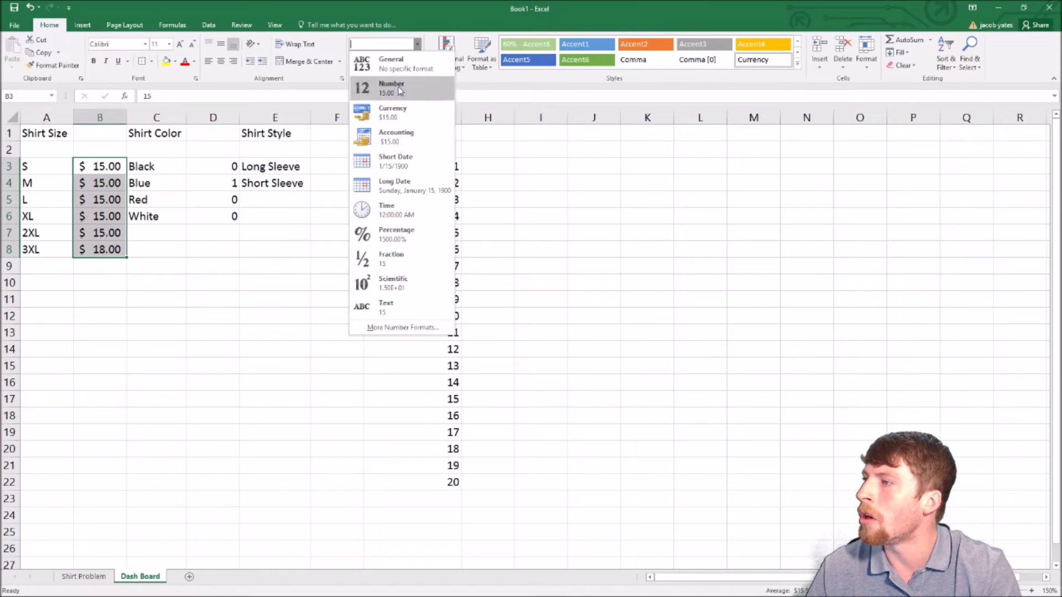
pyautogui.click(393, 113)
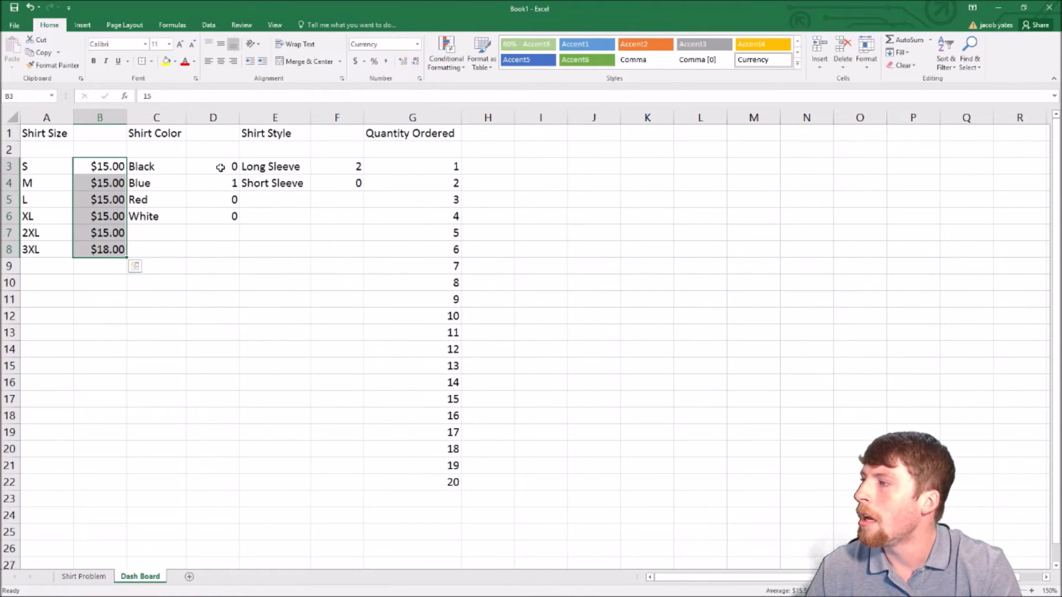
# Step: Apply Currency format to the colour prices D3:D6 and style prices F3:F4
pyautogui.moveTo(220, 166); pyautogui.dragTo(218, 215)
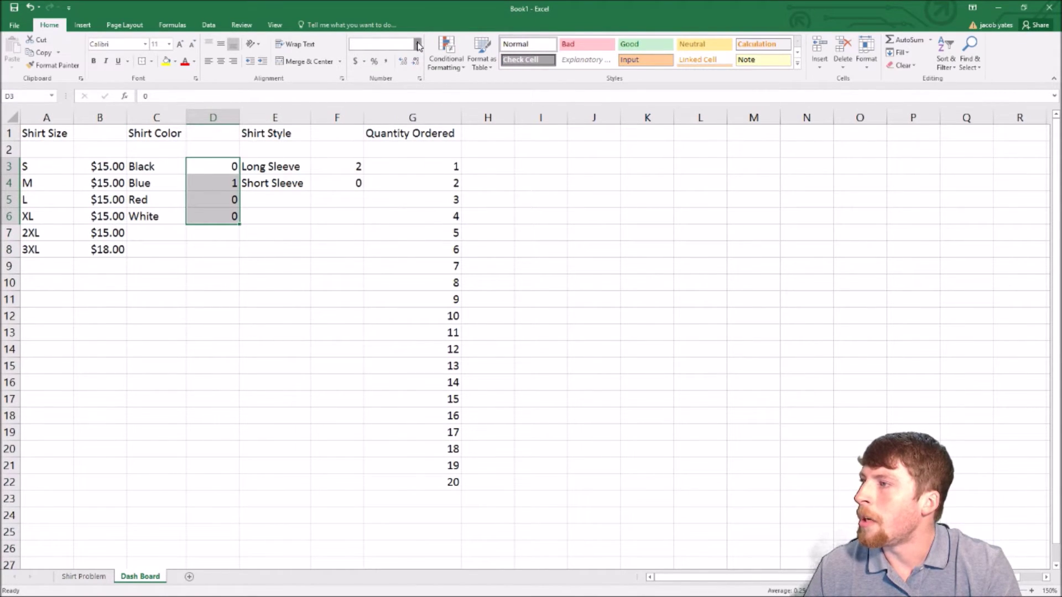
pyautogui.click(418, 45)
pyautogui.click(393, 112)
pyautogui.moveTo(354, 161); pyautogui.dragTo(354, 184)
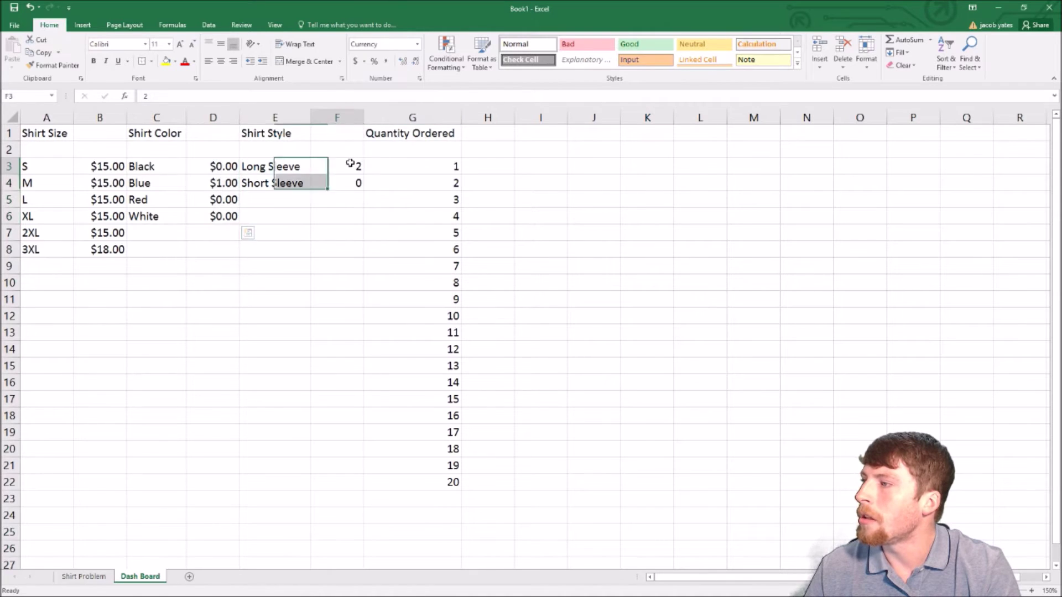
pyautogui.click(418, 44)
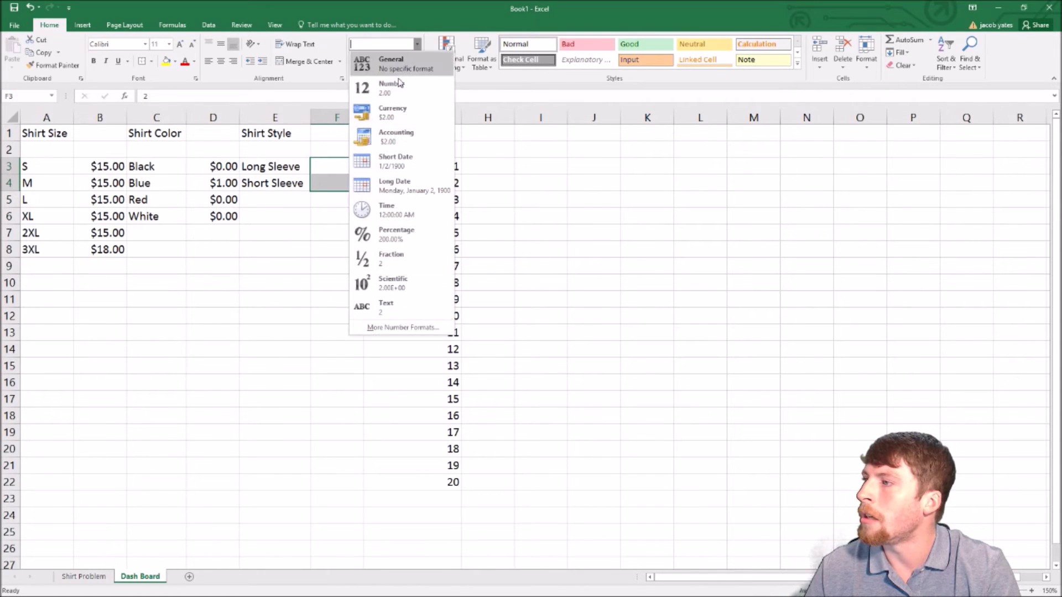
pyautogui.click(393, 112)
pyautogui.click(289, 331)
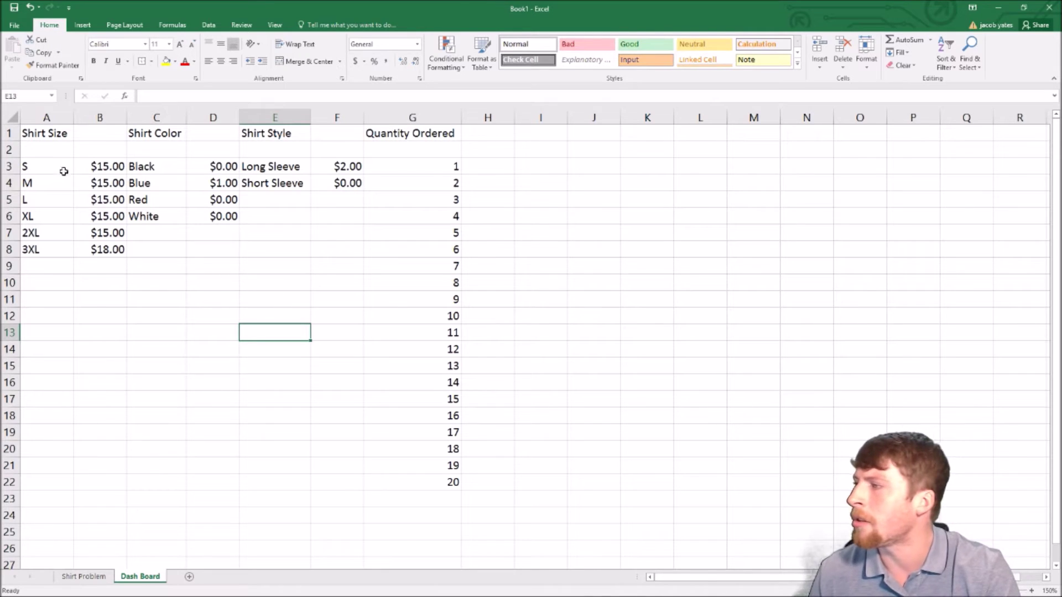
# Step: Point out the S price, Blue and Long Sleeve surcharges and quantity list, then return to Shirt Problem
pyautogui.moveTo(45, 166); pyautogui.dragTo(106, 166)
pyautogui.click(108, 166)
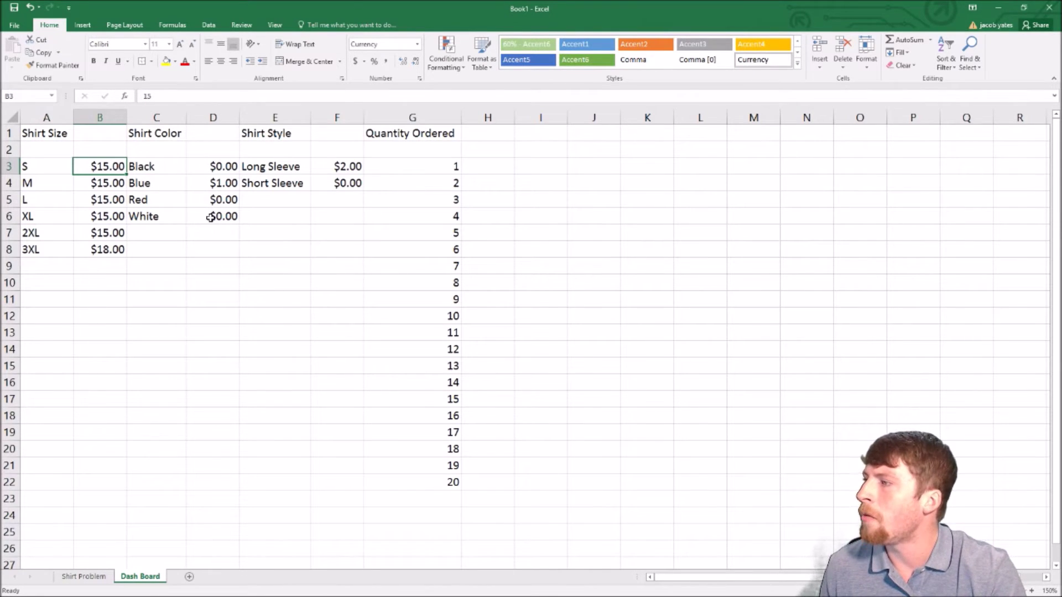
pyautogui.keyDown('ctrl'); pyautogui.click(220, 184); pyautogui.keyUp('ctrl')
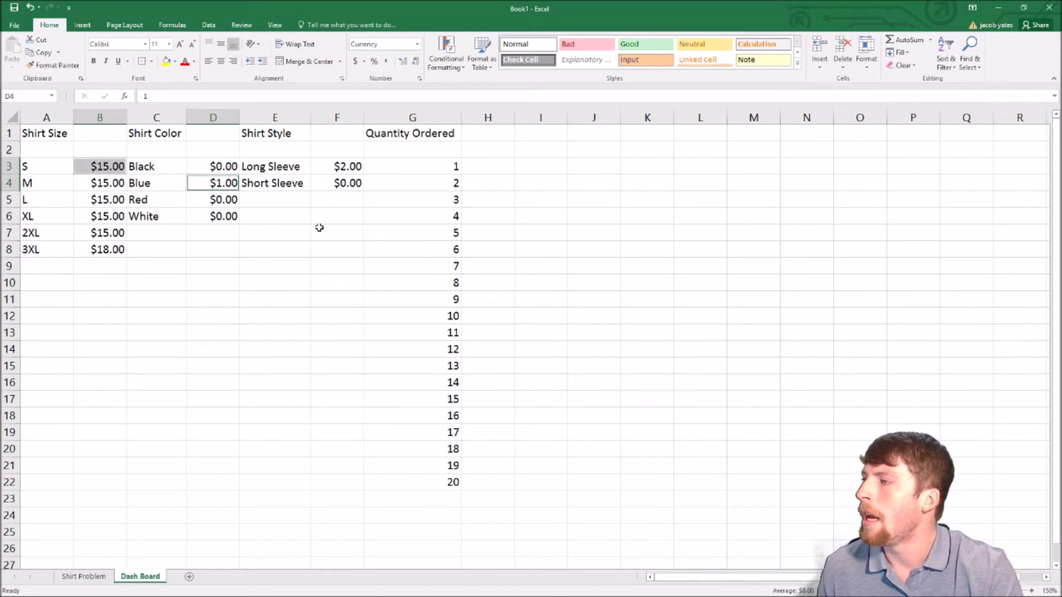
pyautogui.keyDown('ctrl'); pyautogui.click(345, 166); pyautogui.keyUp('ctrl')
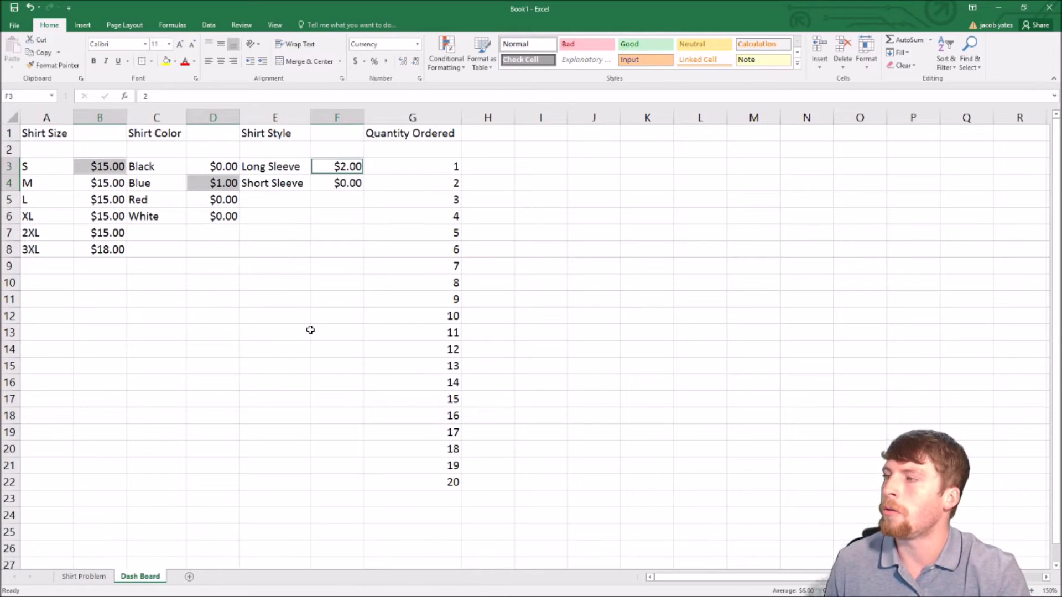
pyautogui.click(440, 164)
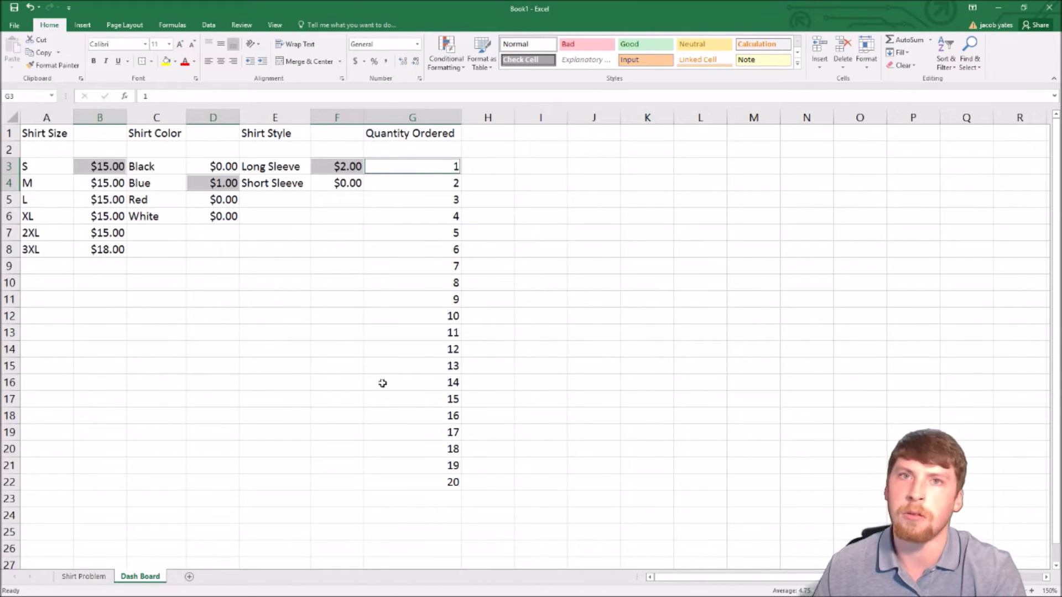
pyautogui.click(77, 579)
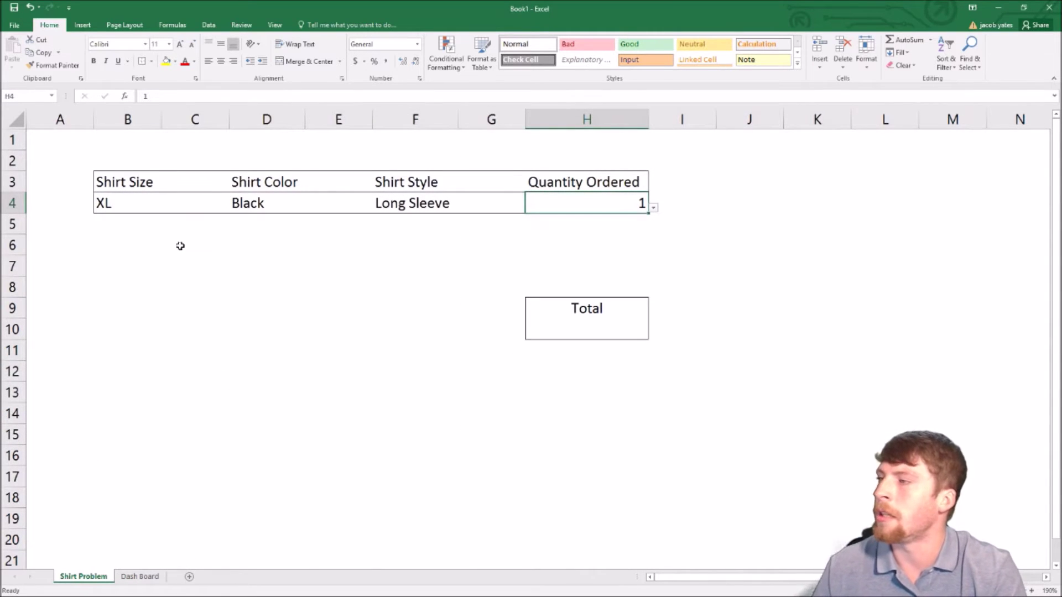
# Step: Select the empty spacer columns C, E and G, then check cells C4 and B4
pyautogui.click(186, 205)
pyautogui.click(193, 120)
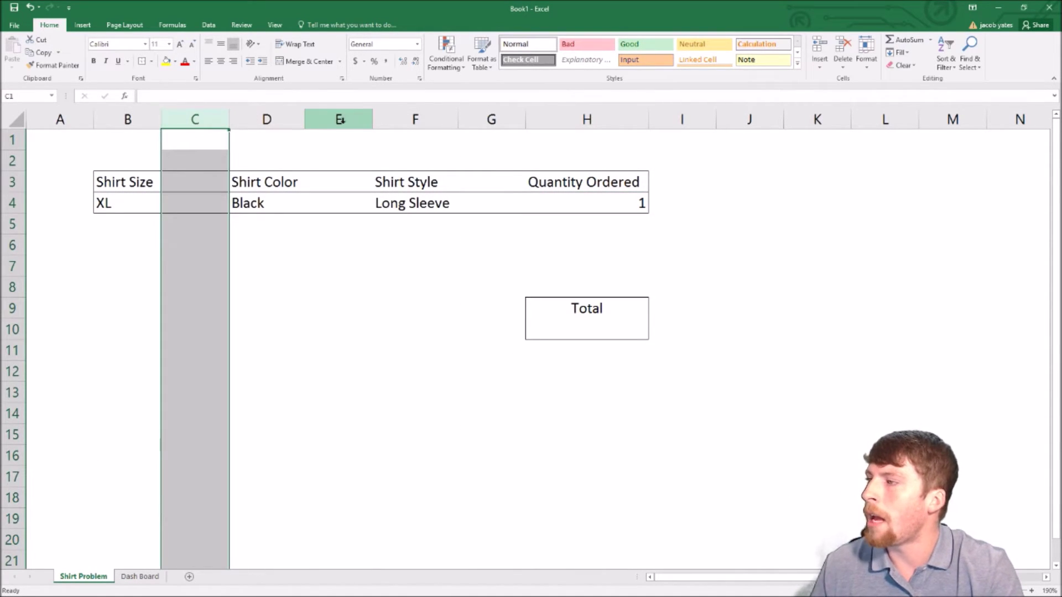
pyautogui.keyDown('ctrl'); pyautogui.click(340, 119); pyautogui.keyUp('ctrl')
pyautogui.keyDown('ctrl'); pyautogui.click(480, 118); pyautogui.keyUp('ctrl')
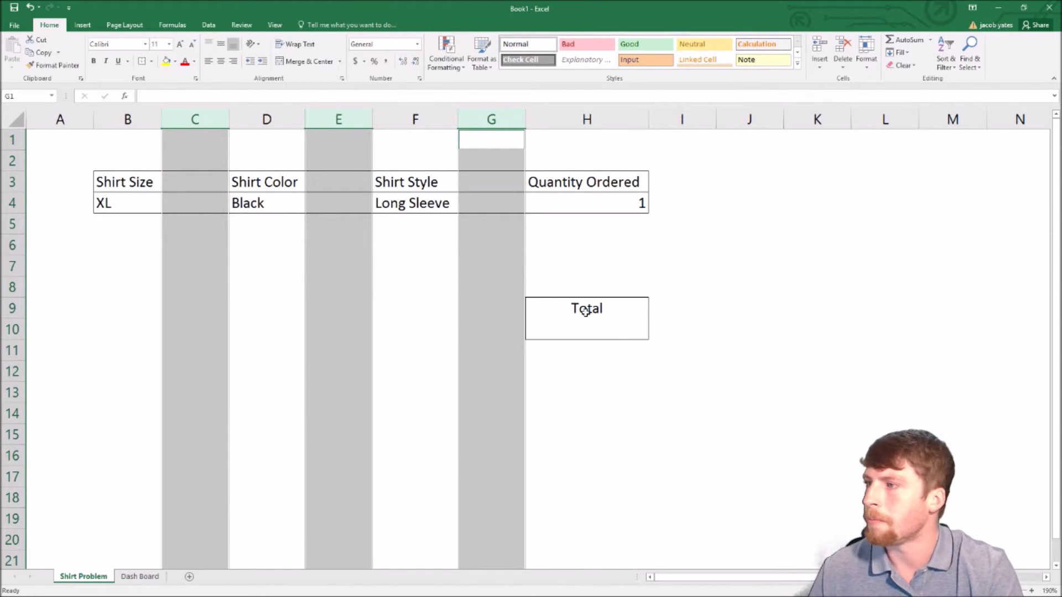
pyautogui.click(182, 204)
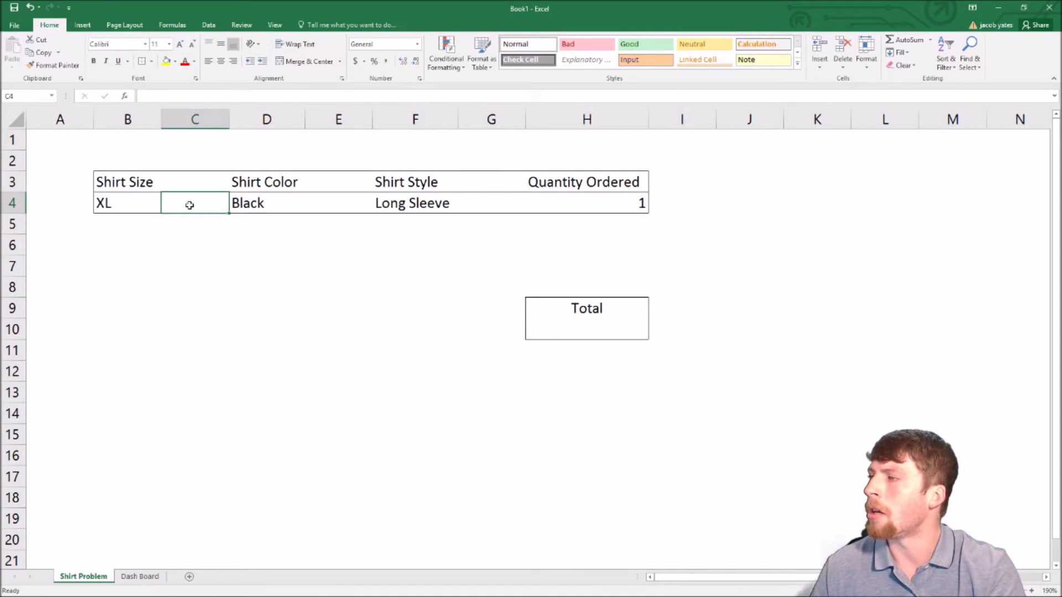
pyautogui.click(111, 205)
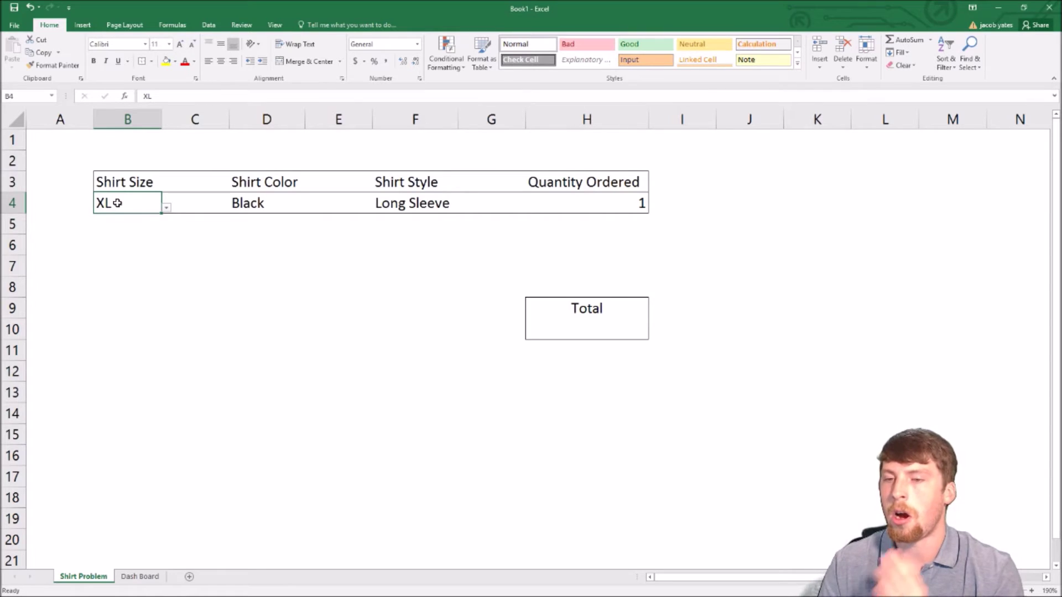
# Step: Enter a VLOOKUP in C4 that looks up B4's size in Dash Board columns A:B
pyautogui.click(188, 204)
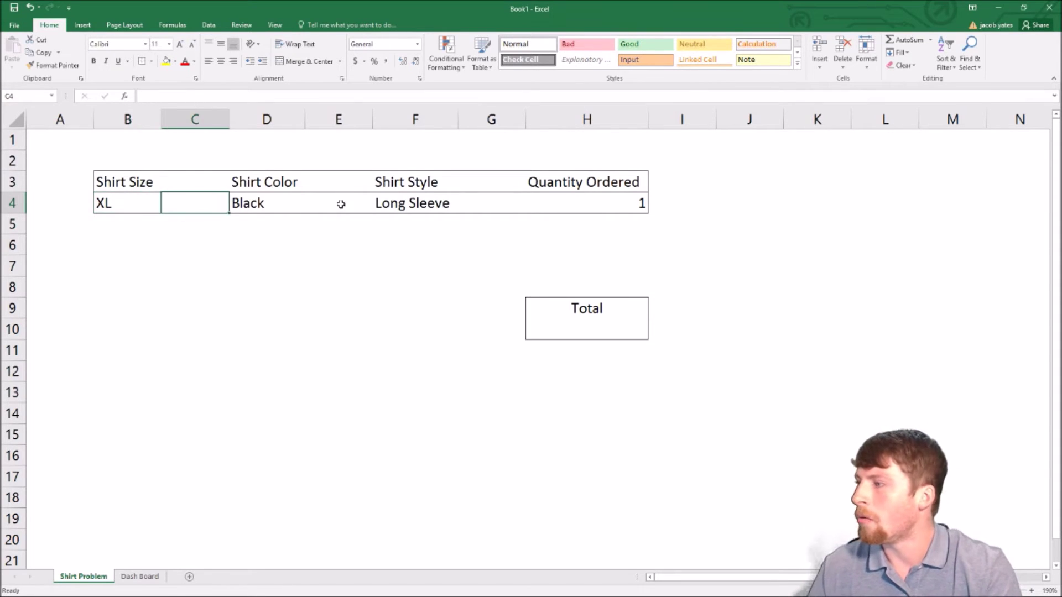
pyautogui.write('=')
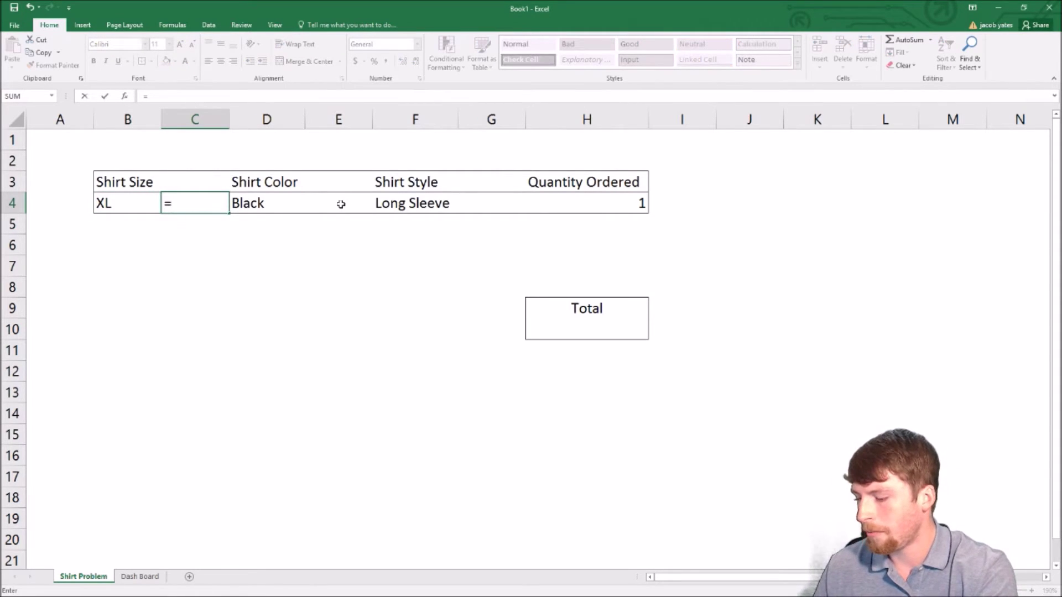
pyautogui.write('vlo')
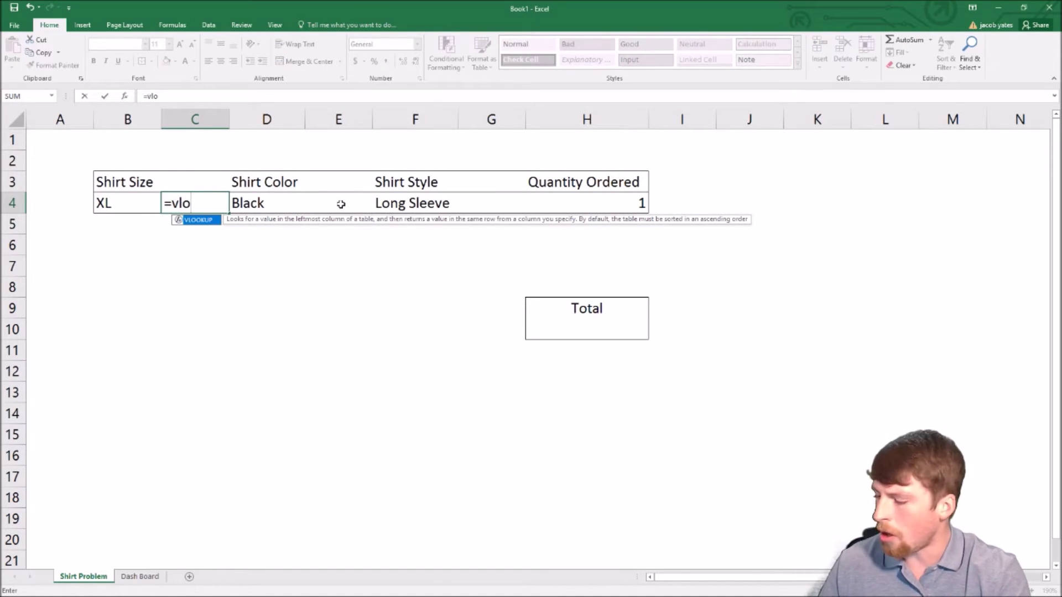
pyautogui.press('Tab')
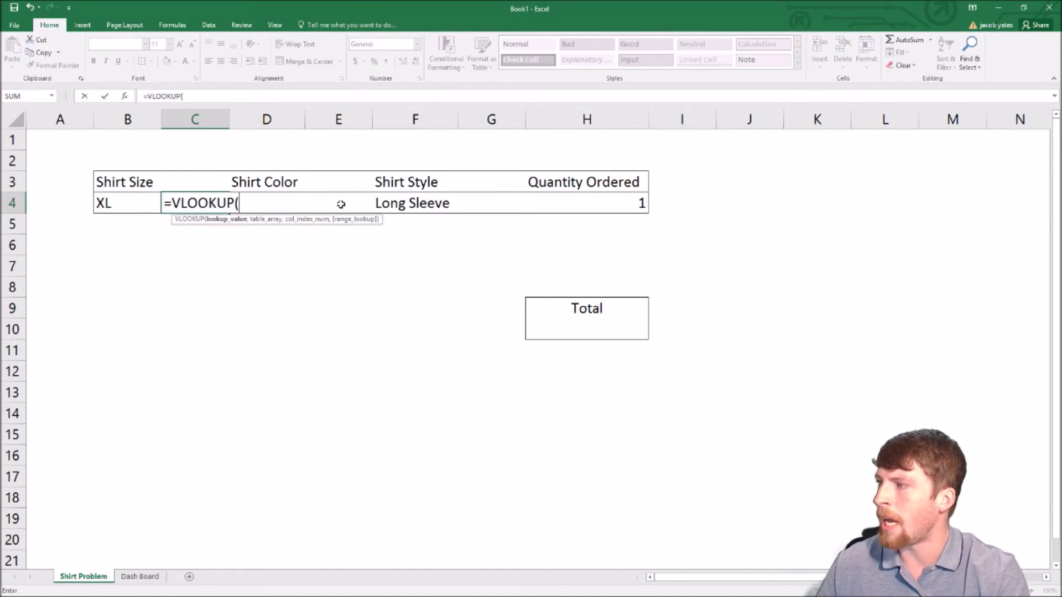
pyautogui.click(111, 203)
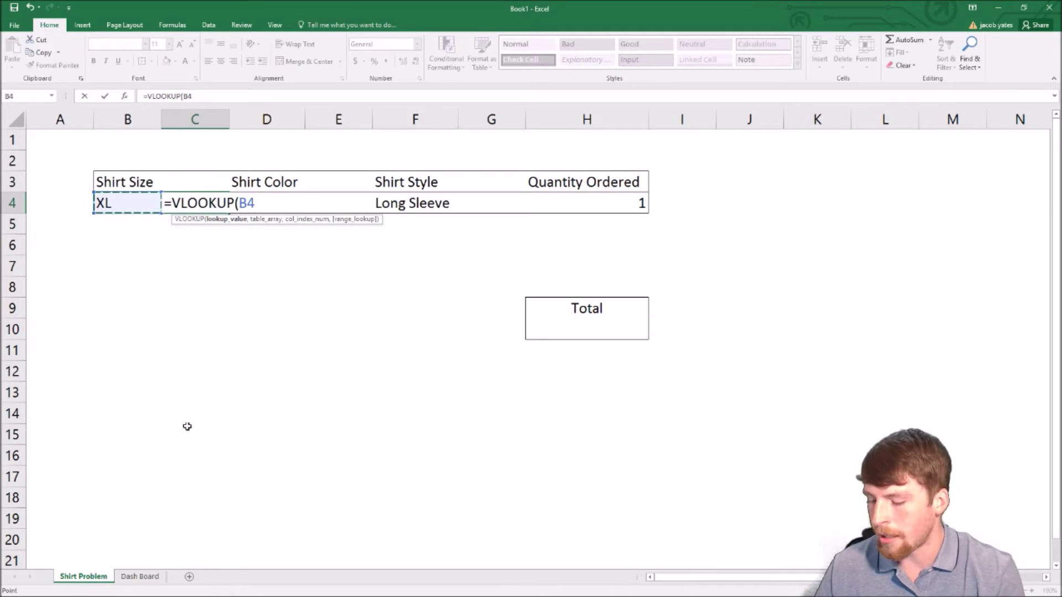
pyautogui.write(',')
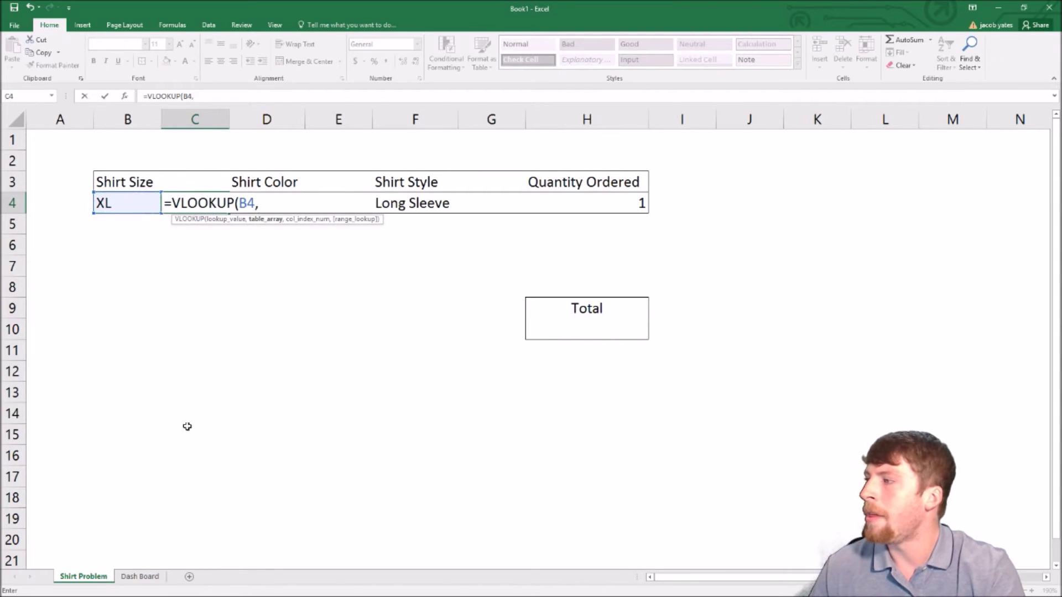
pyautogui.click(140, 576)
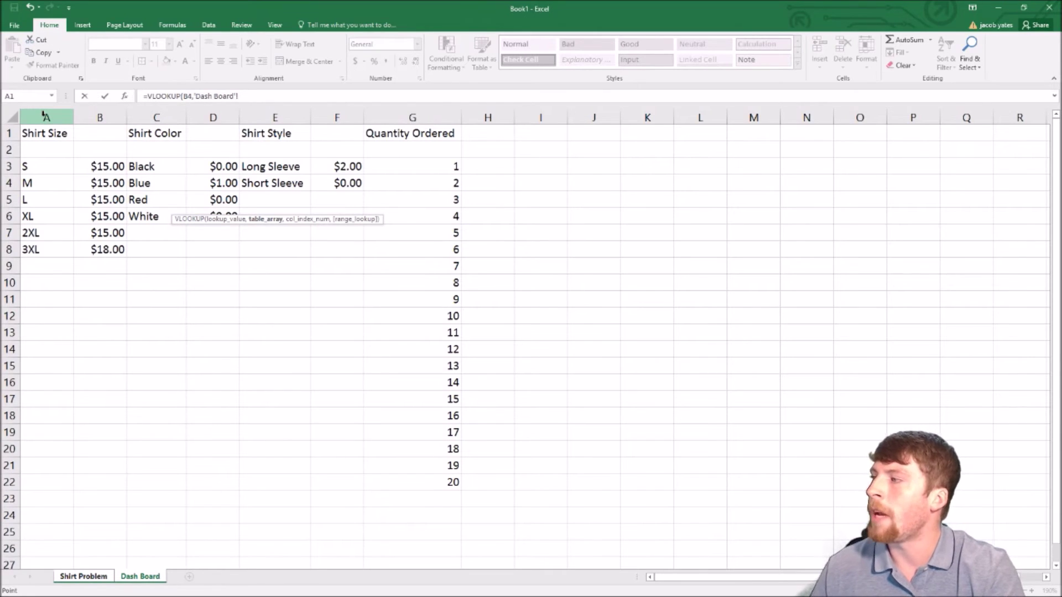
pyautogui.moveTo(44, 117); pyautogui.dragTo(113, 113)
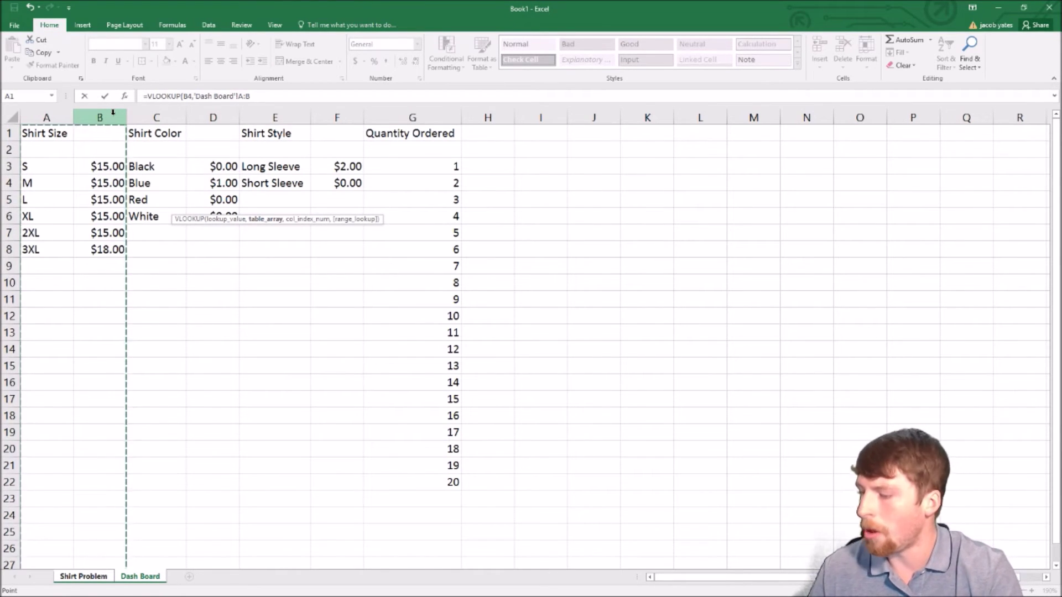
pyautogui.write(',20')
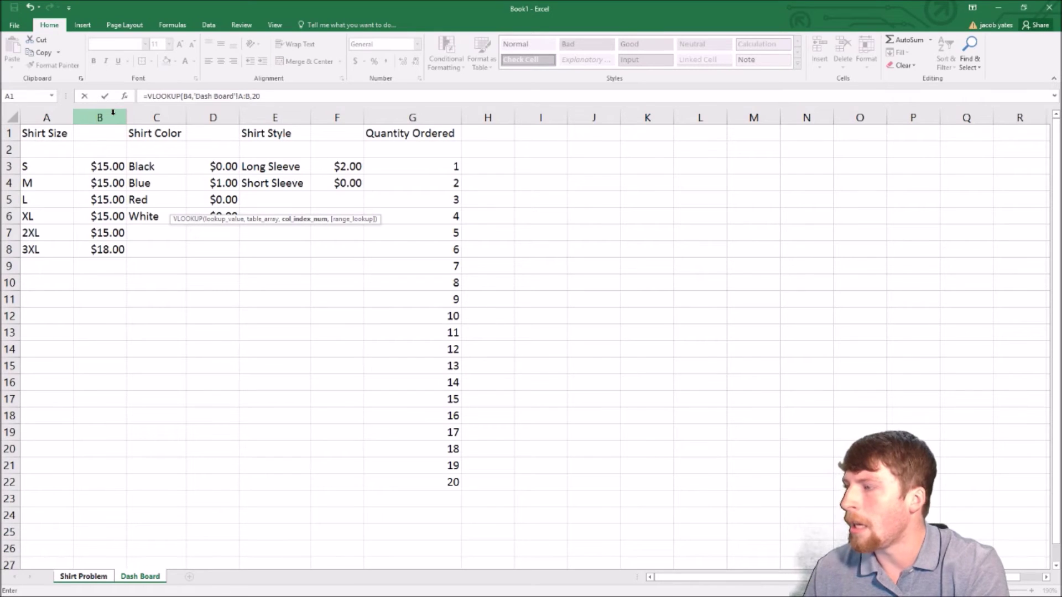
pyautogui.write(',0')
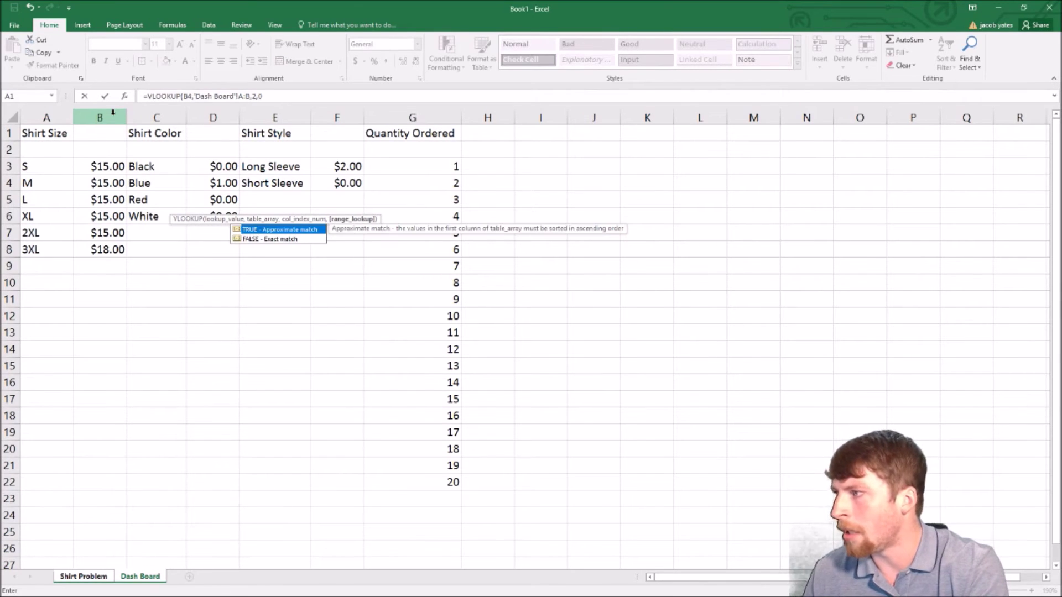
pyautogui.write(')')
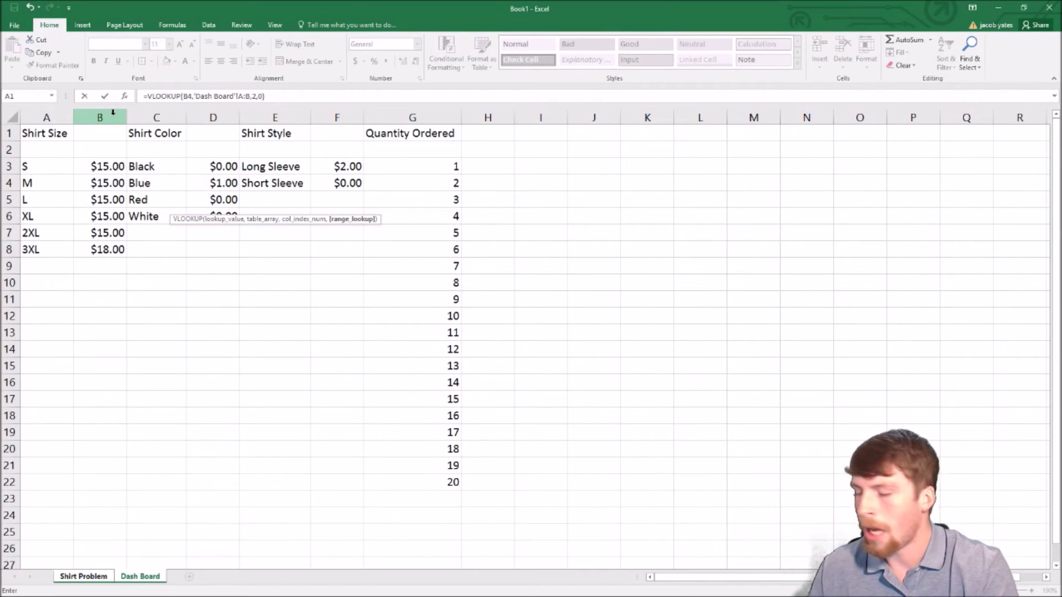
pyautogui.press('Return')
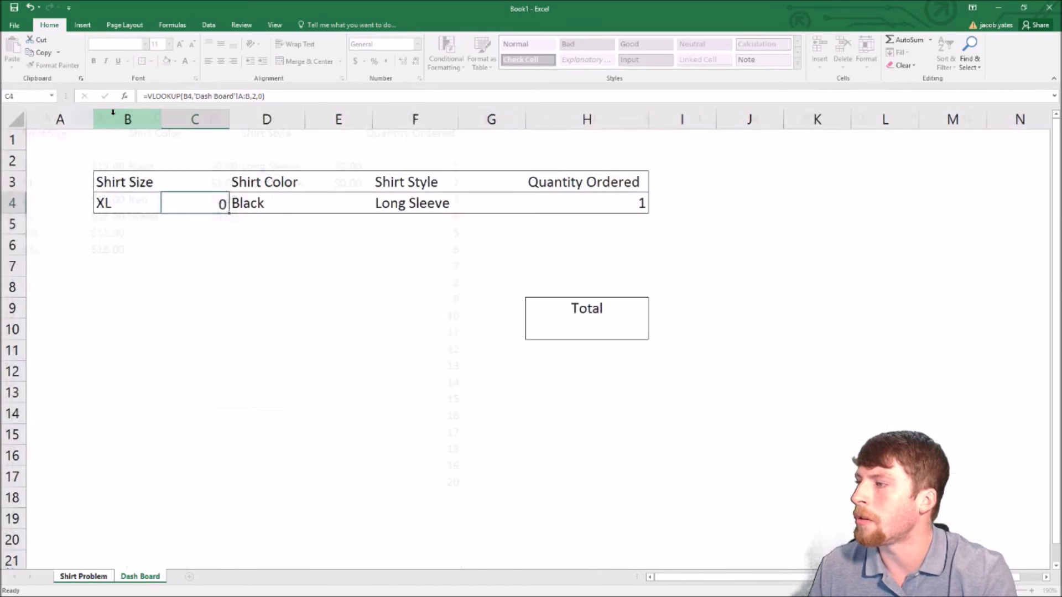
# Step: Change the shirt size in B4 to 3XL from its dropdown
pyautogui.click(110, 203)
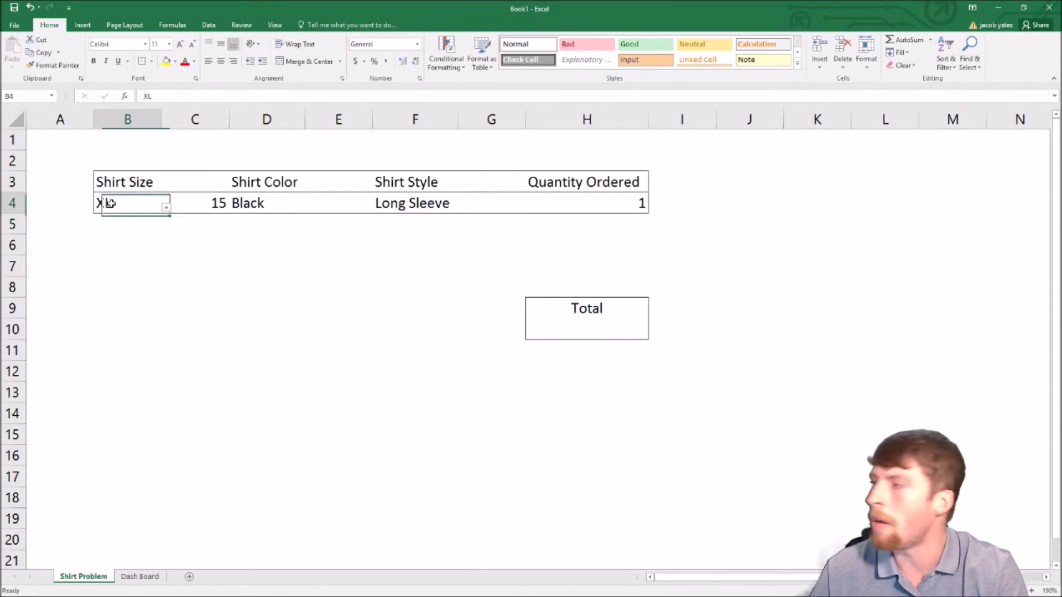
pyautogui.click(166, 208)
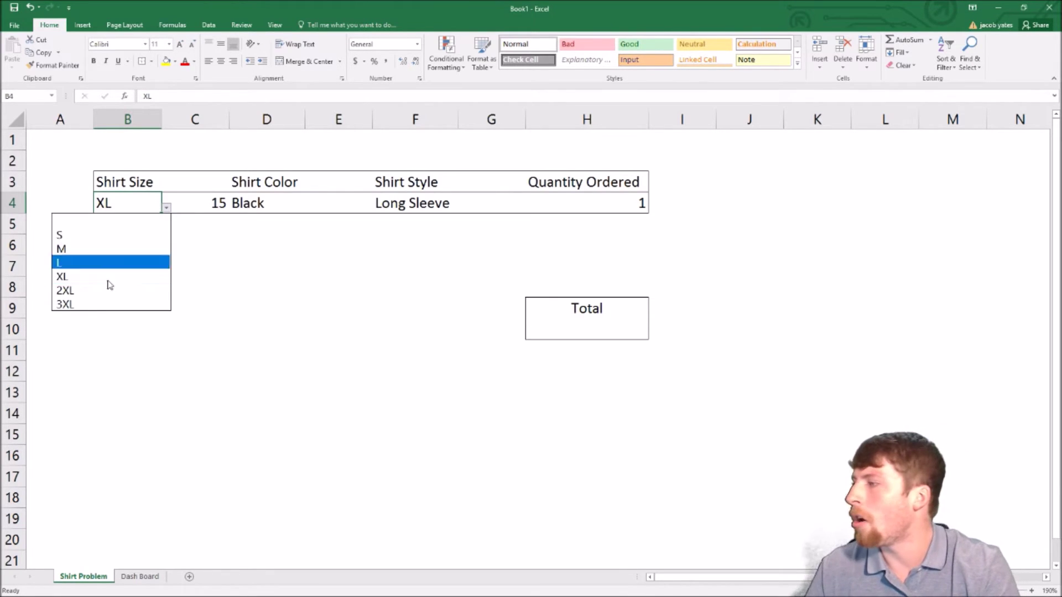
pyautogui.click(72, 304)
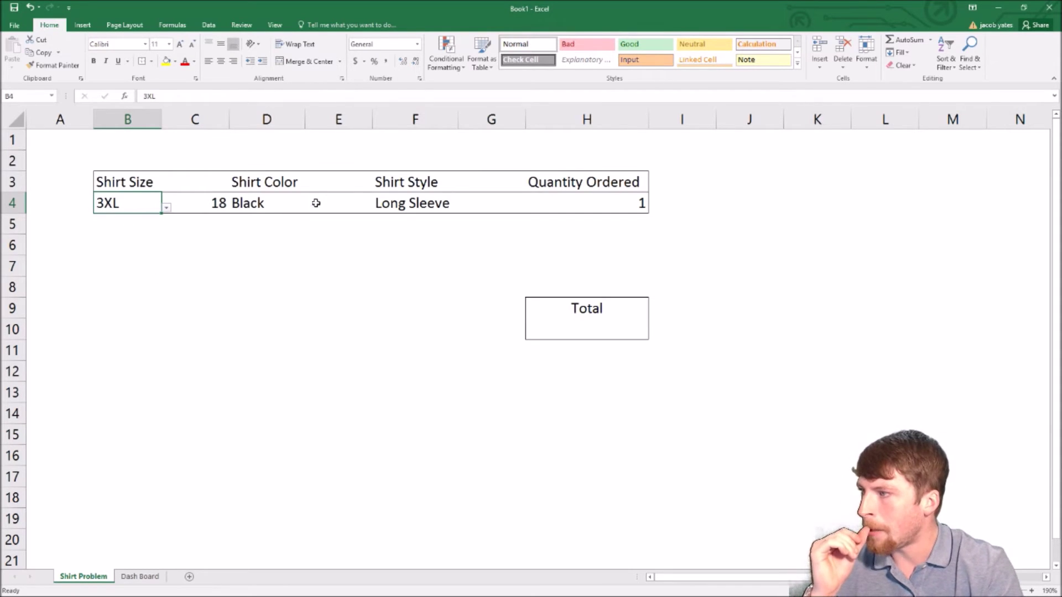
pyautogui.click(338, 204)
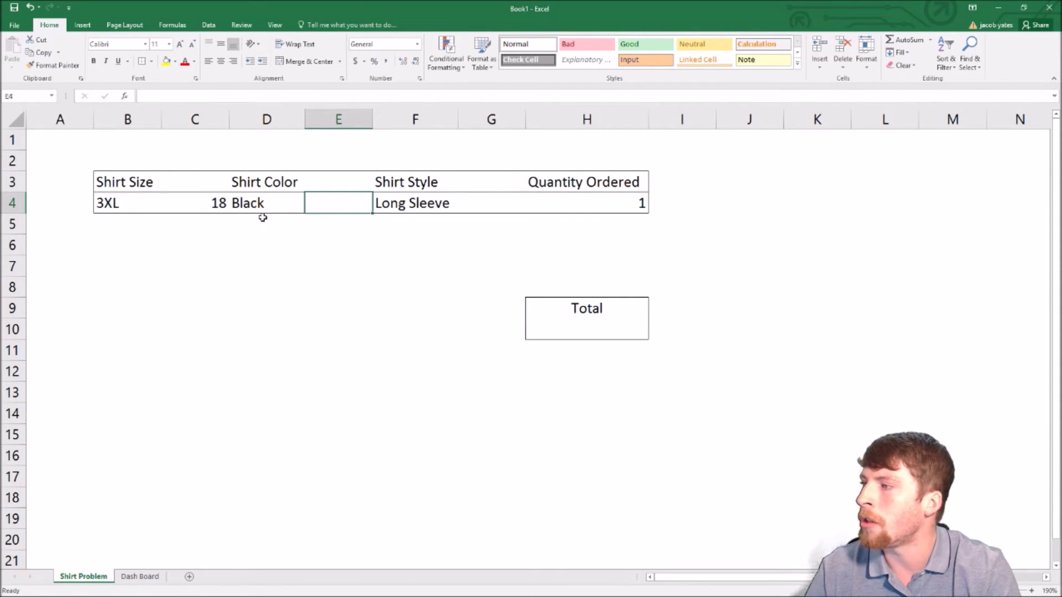
# Step: Enter =VLOOKUP(D4,'Dash Board'!C:D,2,0) in E4 for the colour surcharge
pyautogui.write('=vlo')
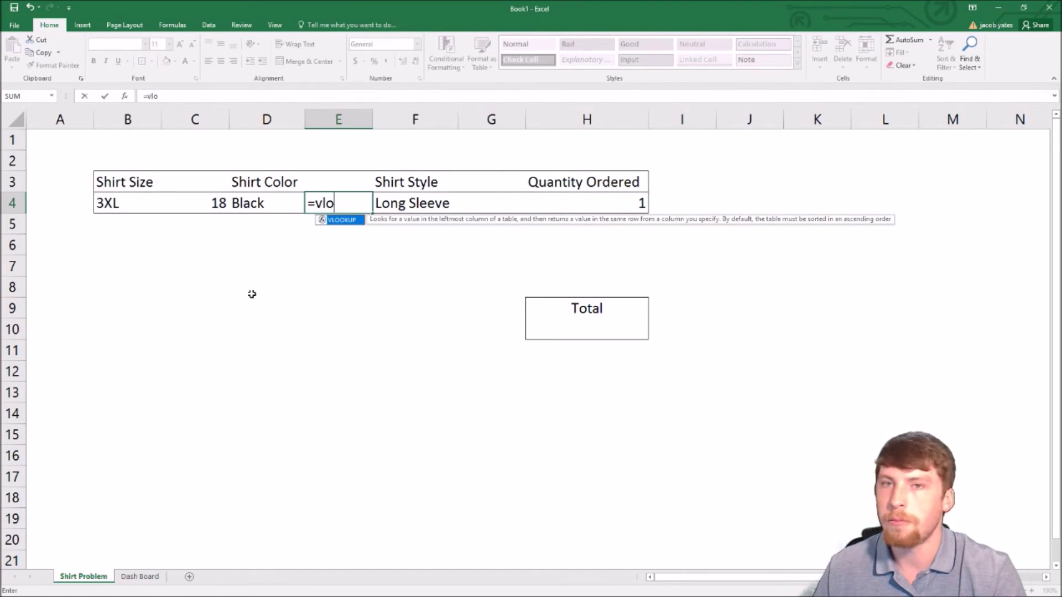
pyautogui.press('Tab')
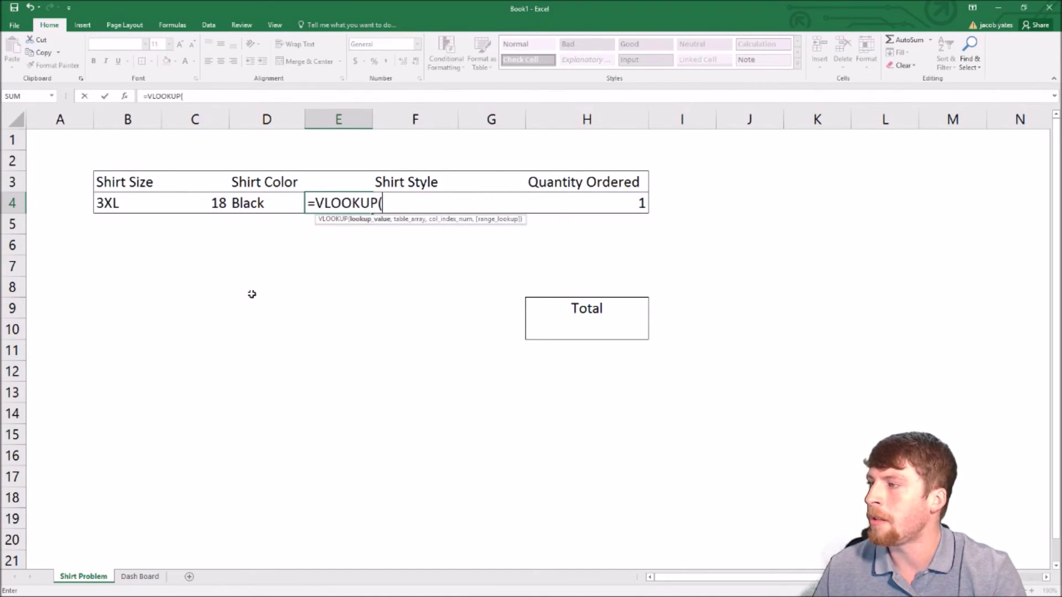
pyautogui.click(263, 204)
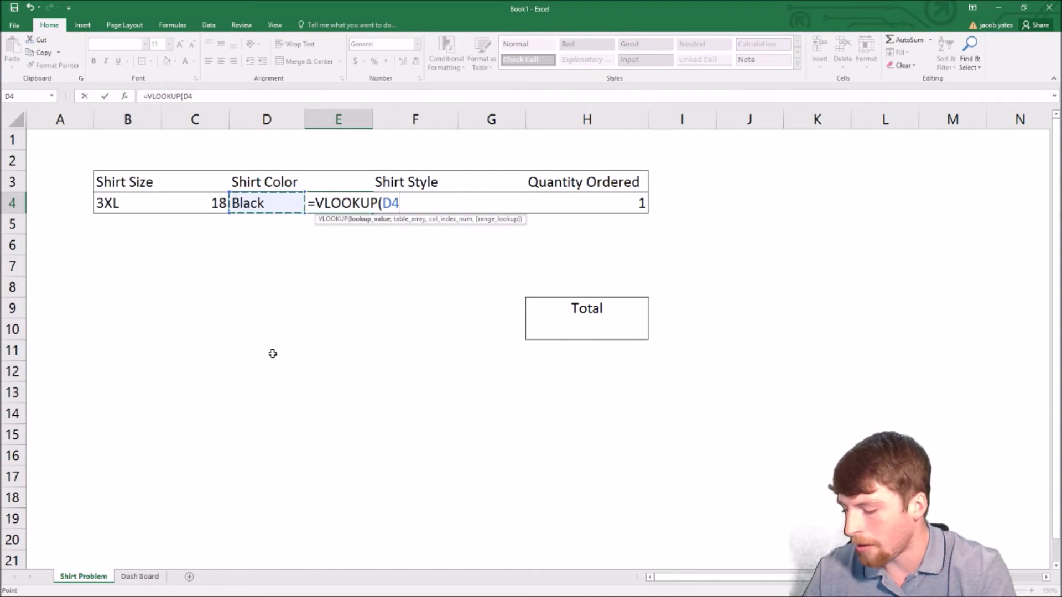
pyautogui.write(',')
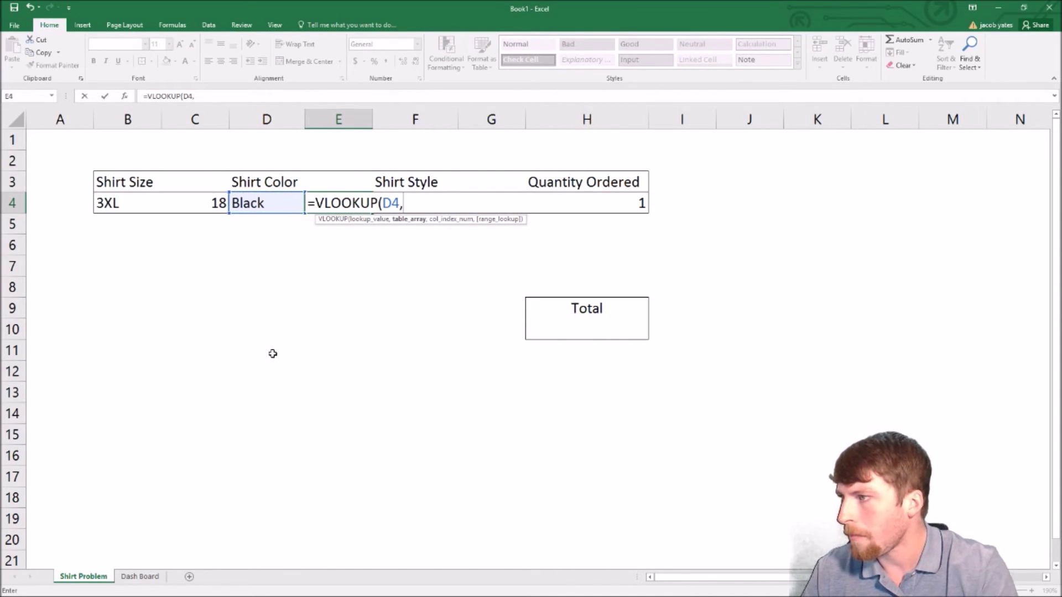
pyautogui.click(139, 576)
pyautogui.moveTo(157, 118); pyautogui.dragTo(212, 116)
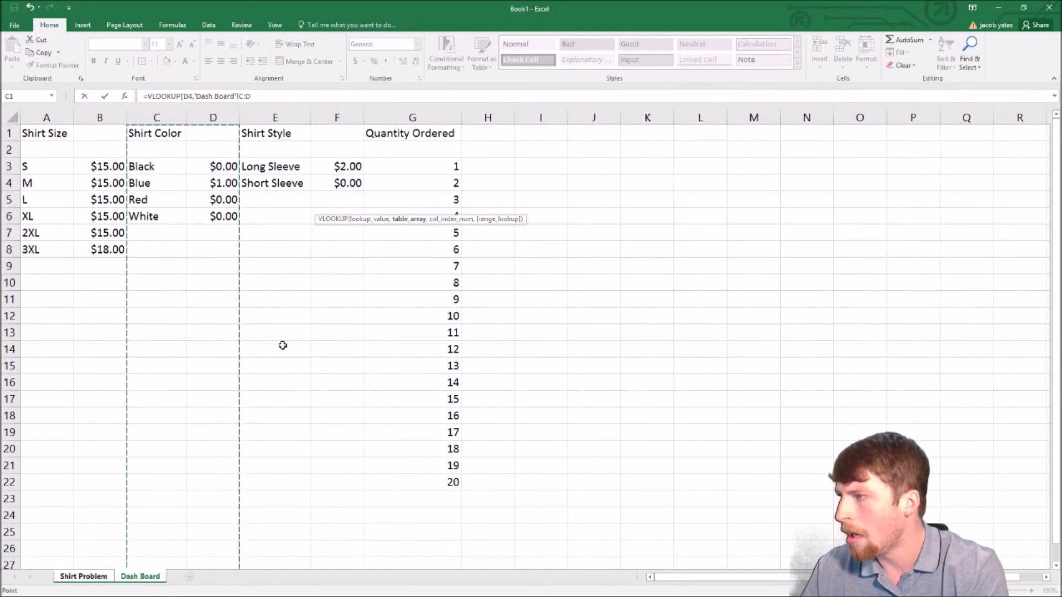
pyautogui.write(',')
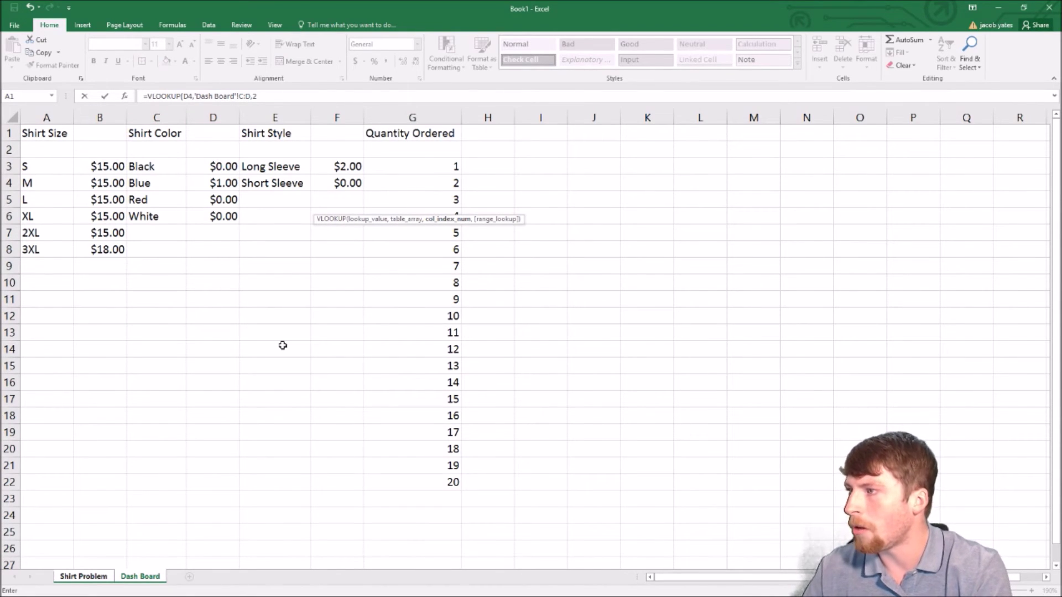
pyautogui.write('2,')
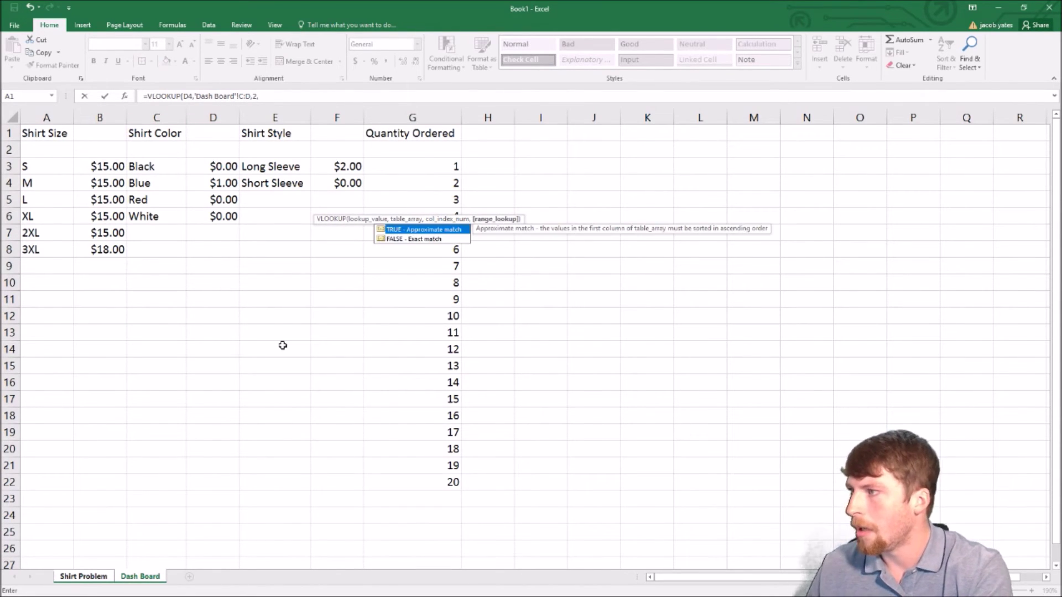
pyautogui.write('0)')
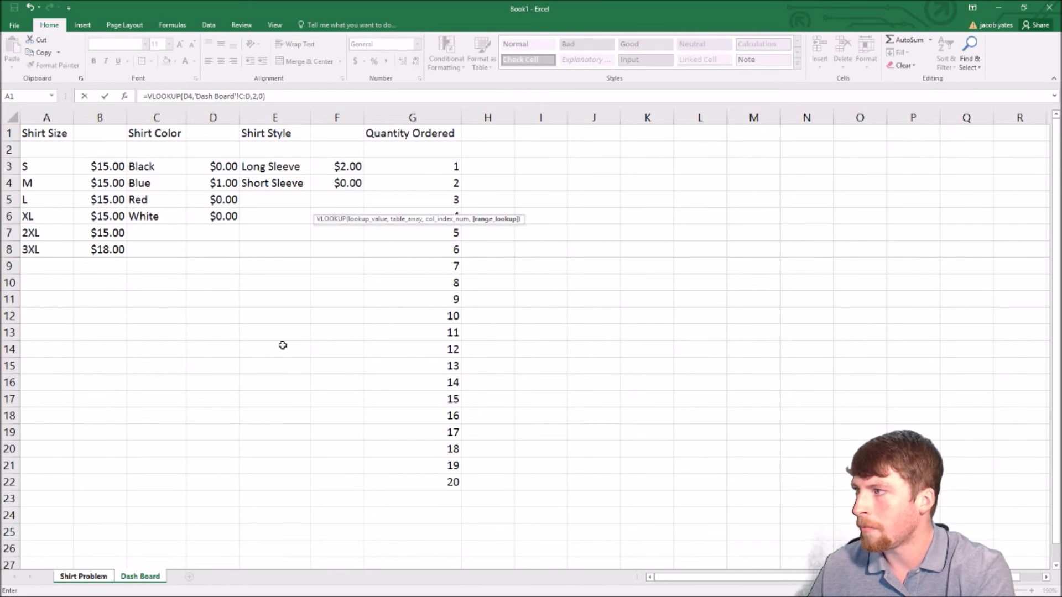
pyautogui.press('Return')
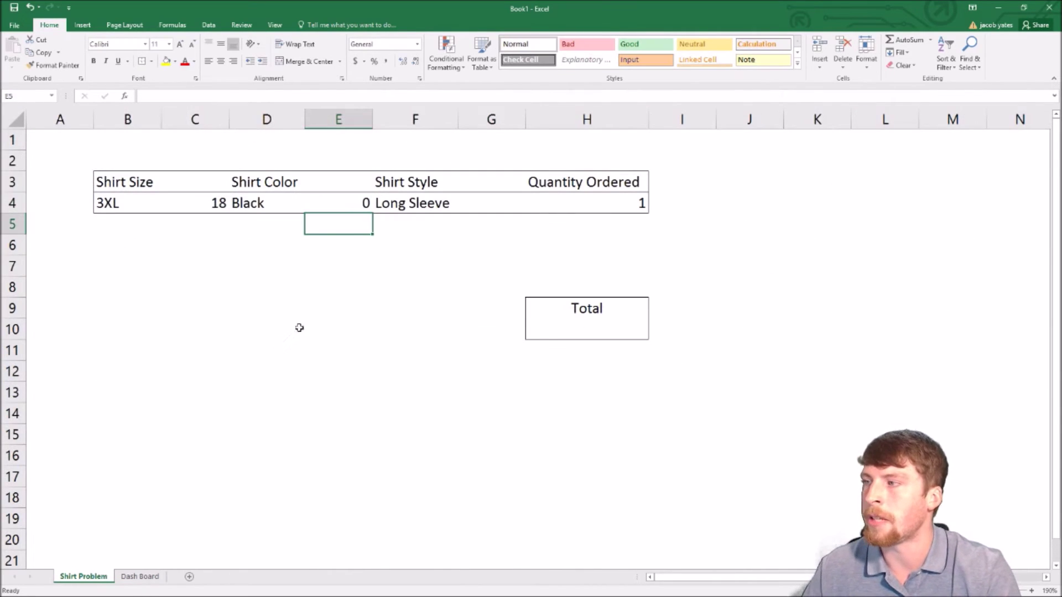
# Step: Centre-align the colour in D4 and choose Blue from its dropdown
pyautogui.click(259, 205)
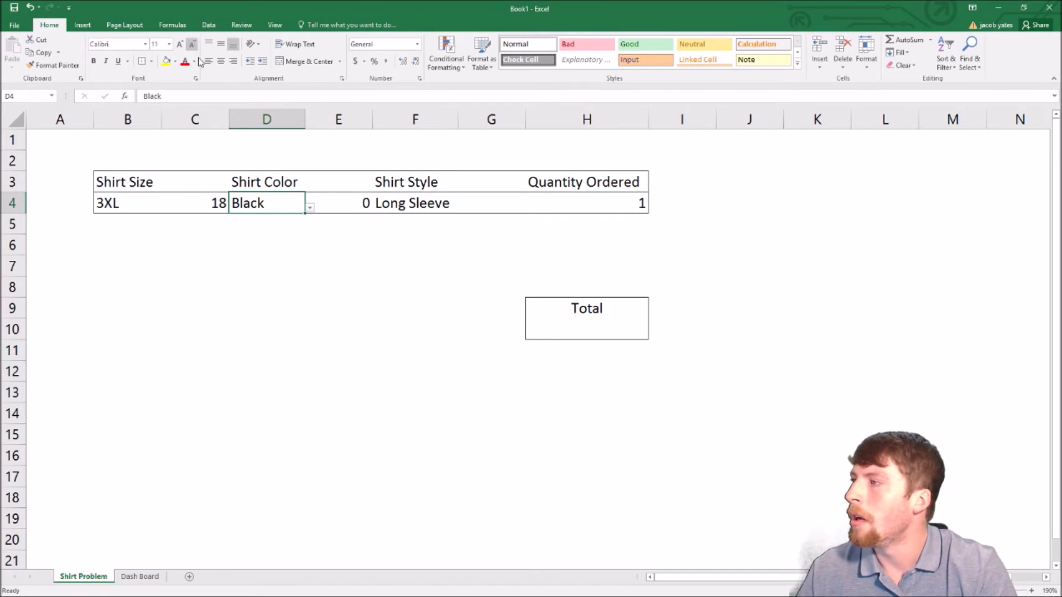
pyautogui.click(221, 62)
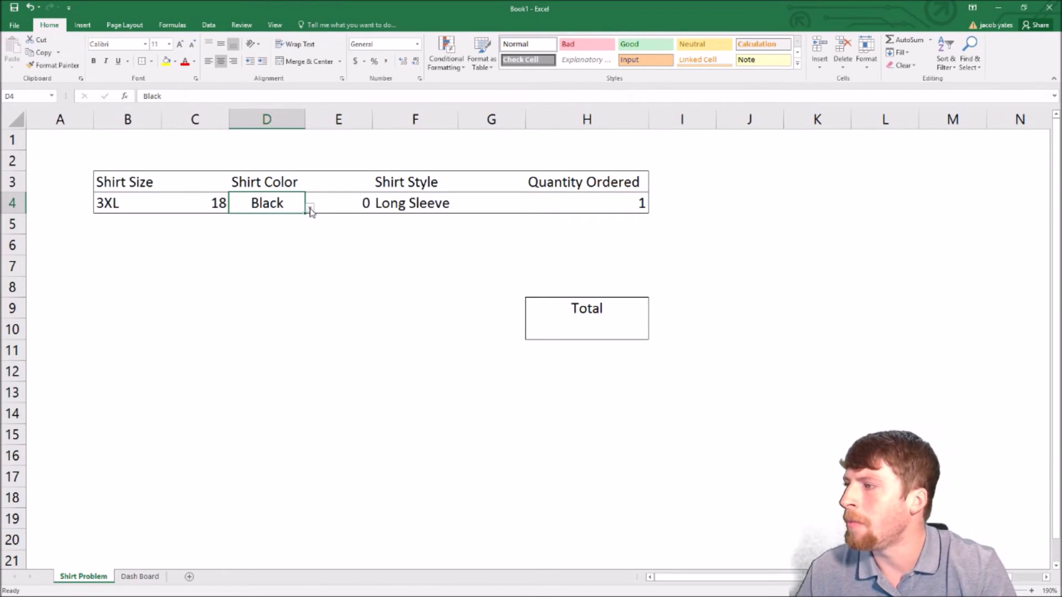
pyautogui.click(309, 207)
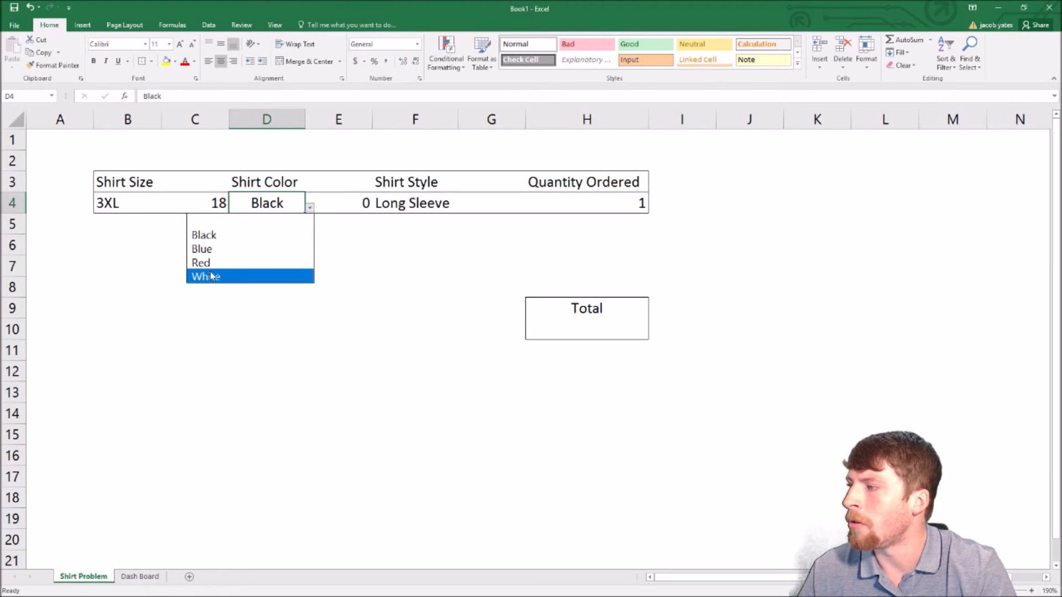
pyautogui.click(295, 248)
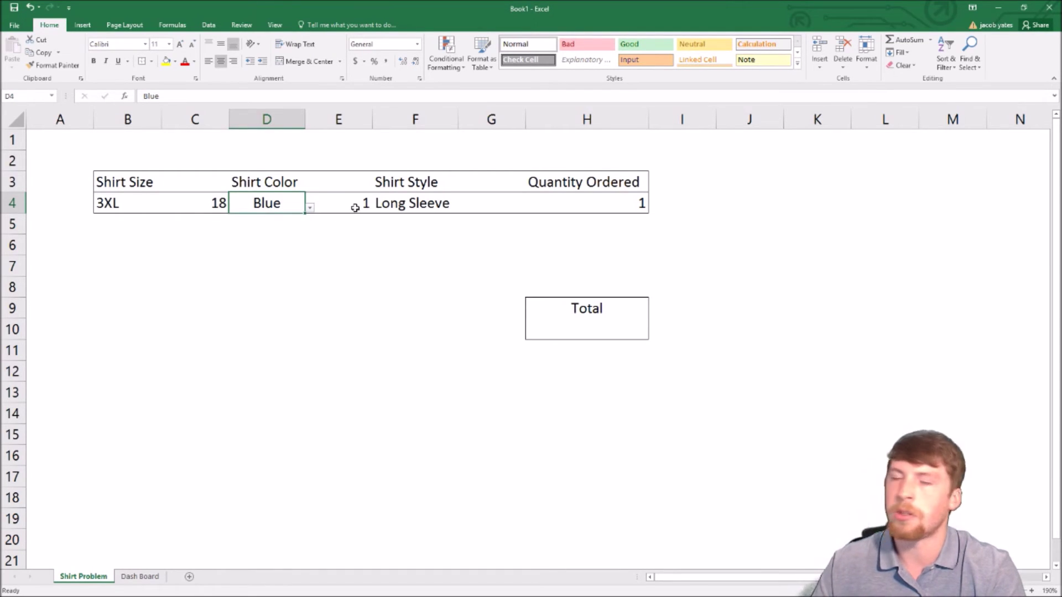
pyautogui.click(505, 202)
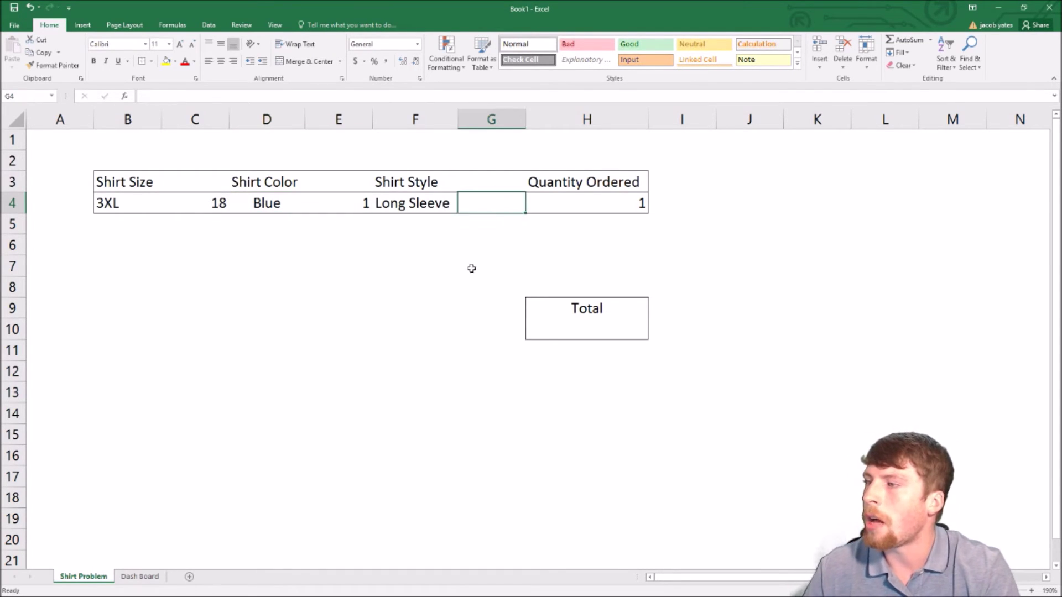
# Step: Enter =VLOOKUP(F4,'Dash Board'!E:F,2,0) in G4, returning the Long Sleeve surcharge of 2
pyautogui.write('=-')
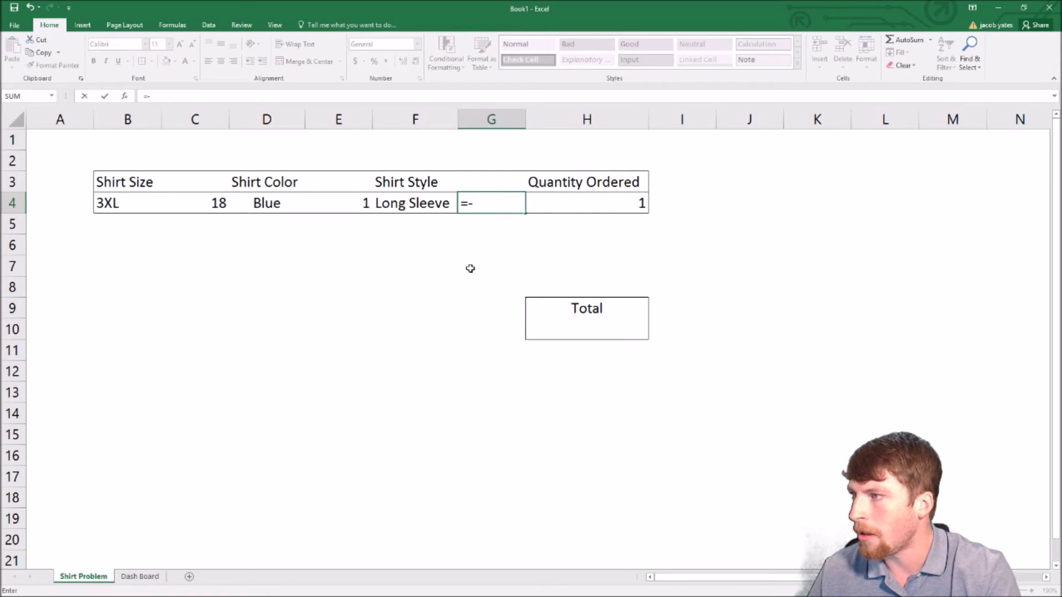
pyautogui.press('BackSpace')
pyautogui.write('vlo')
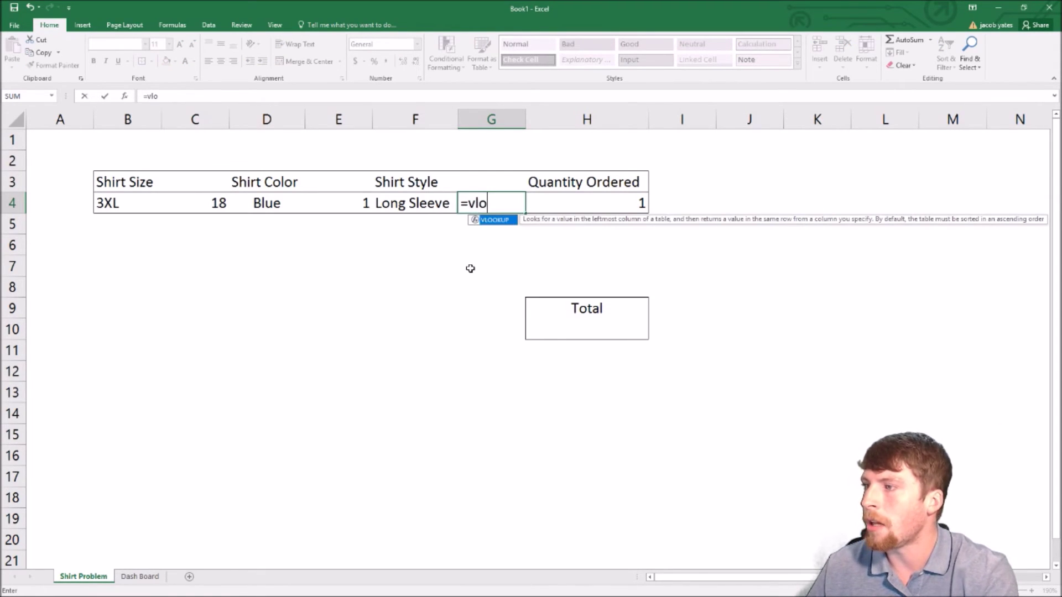
pyautogui.press('Tab')
pyautogui.click(409, 205)
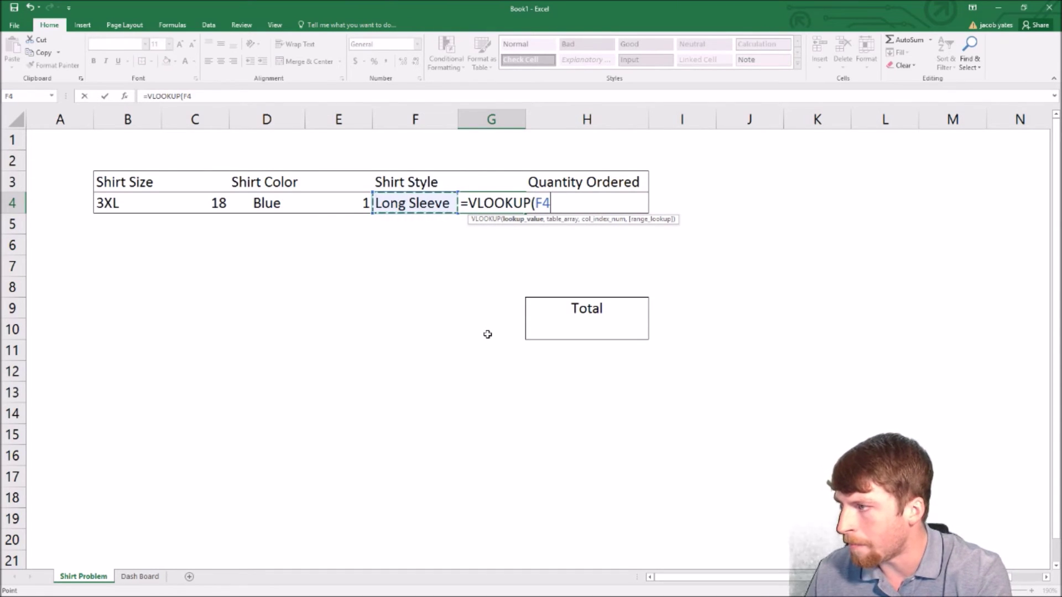
pyautogui.write(',')
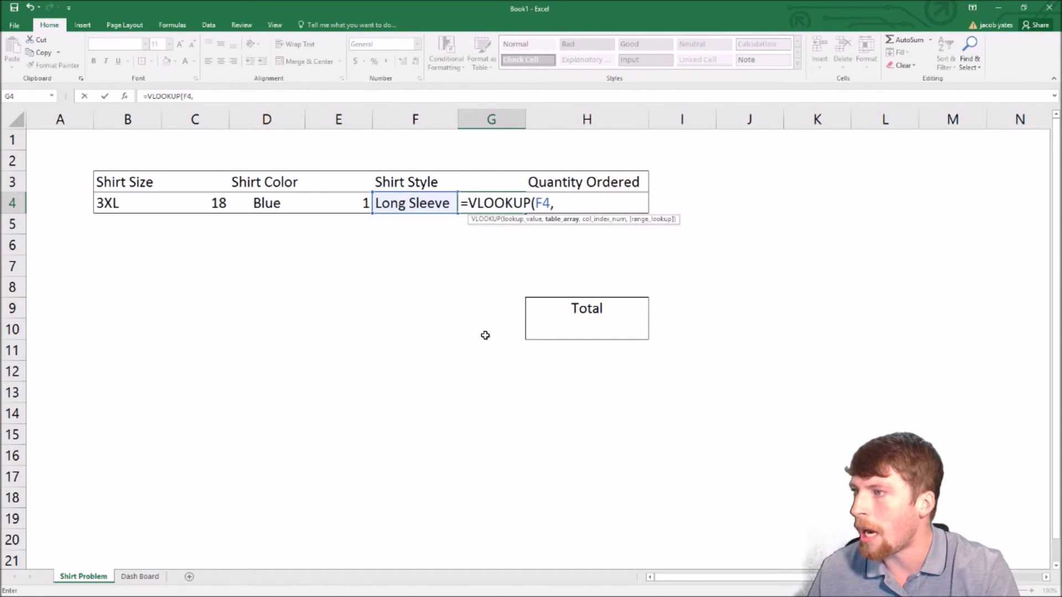
pyautogui.click(140, 577)
pyautogui.moveTo(277, 118); pyautogui.dragTo(340, 117)
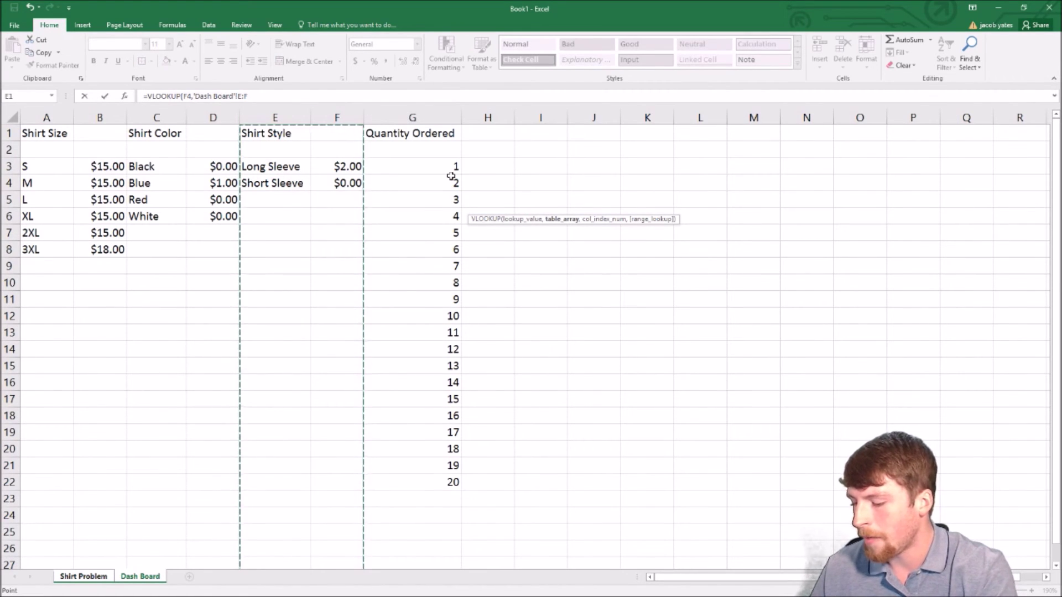
pyautogui.write(',')
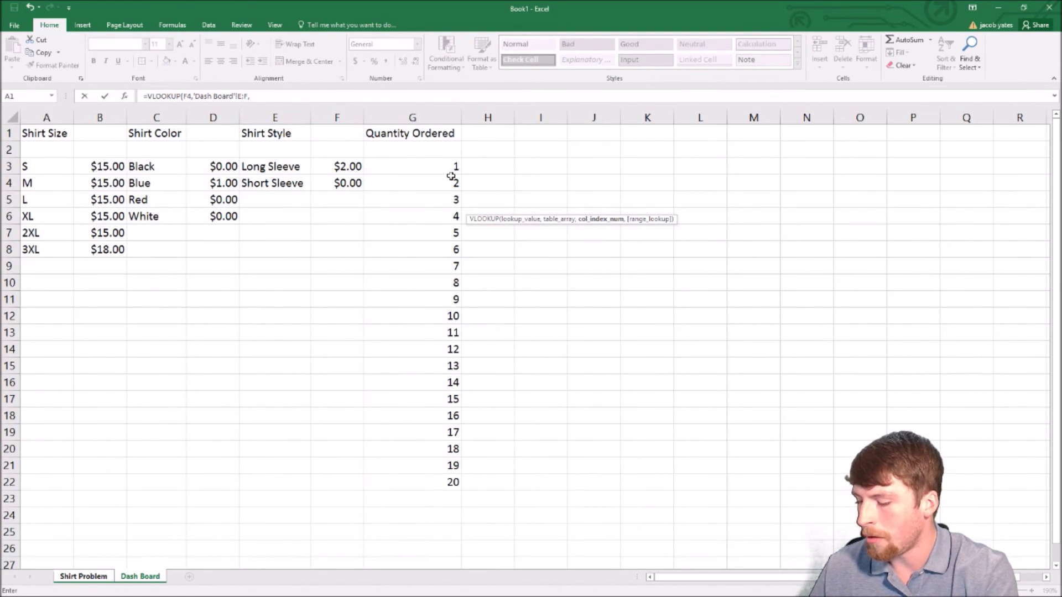
pyautogui.write('2,')
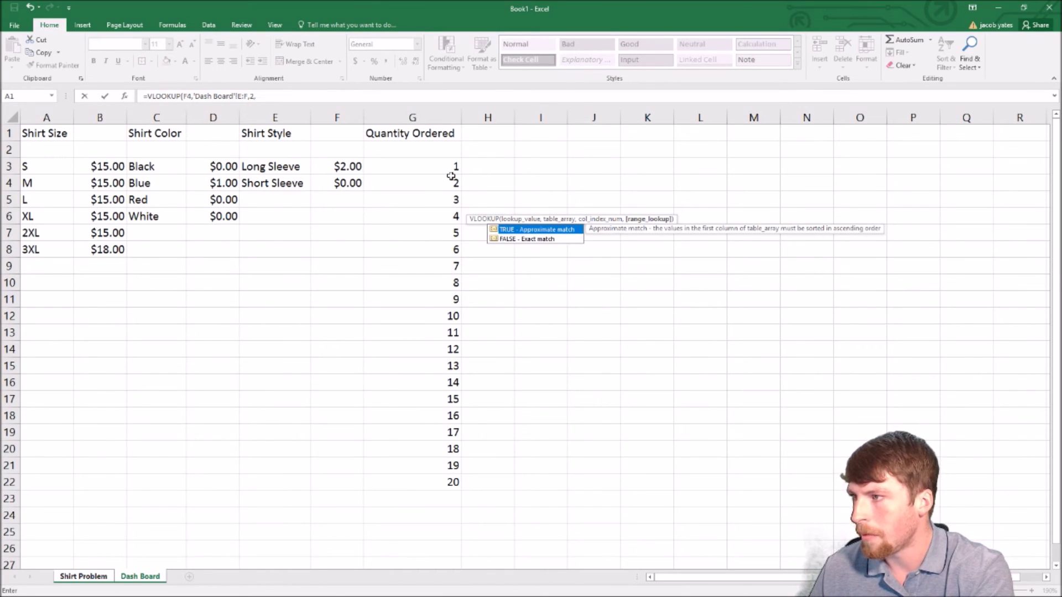
pyautogui.write('0)')
pyautogui.press('Return')
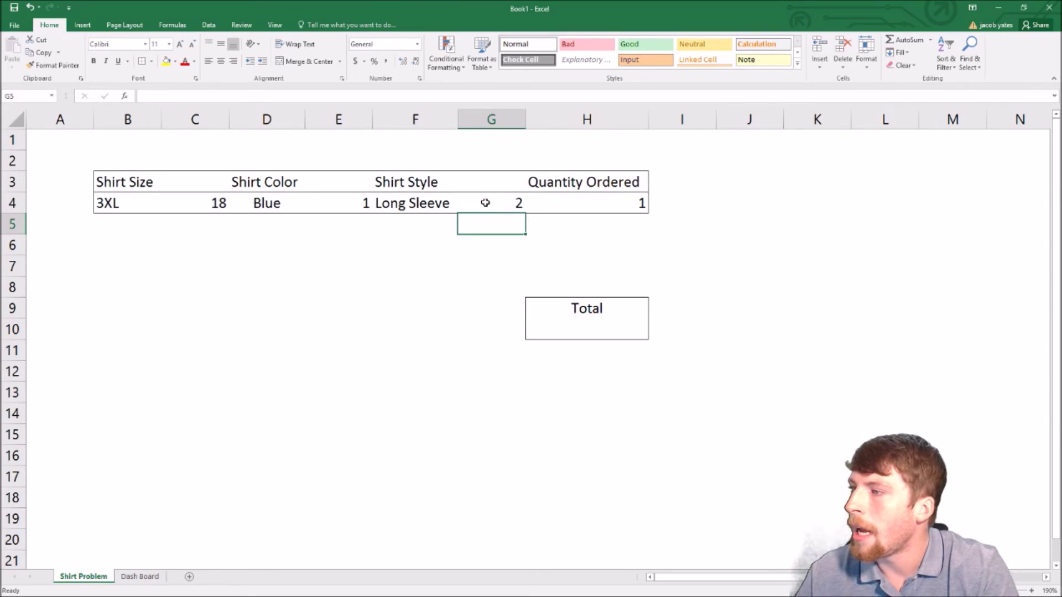
# Step: Set the F4 shirt style dropdown to Short Sleeve, so the G4 style price becomes 0
pyautogui.click(432, 209)
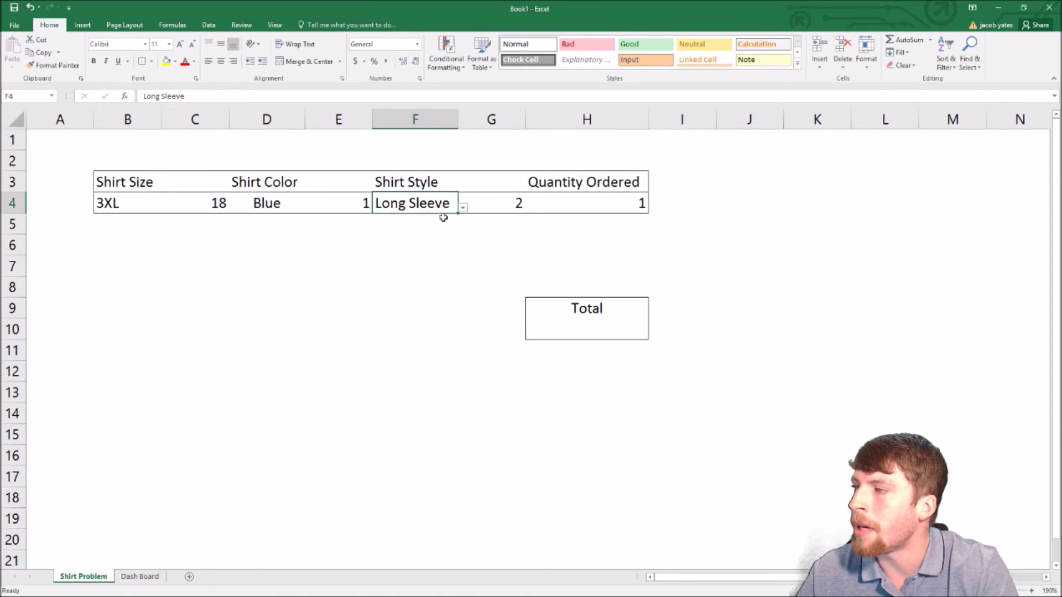
pyautogui.click(463, 208)
pyautogui.click(381, 223)
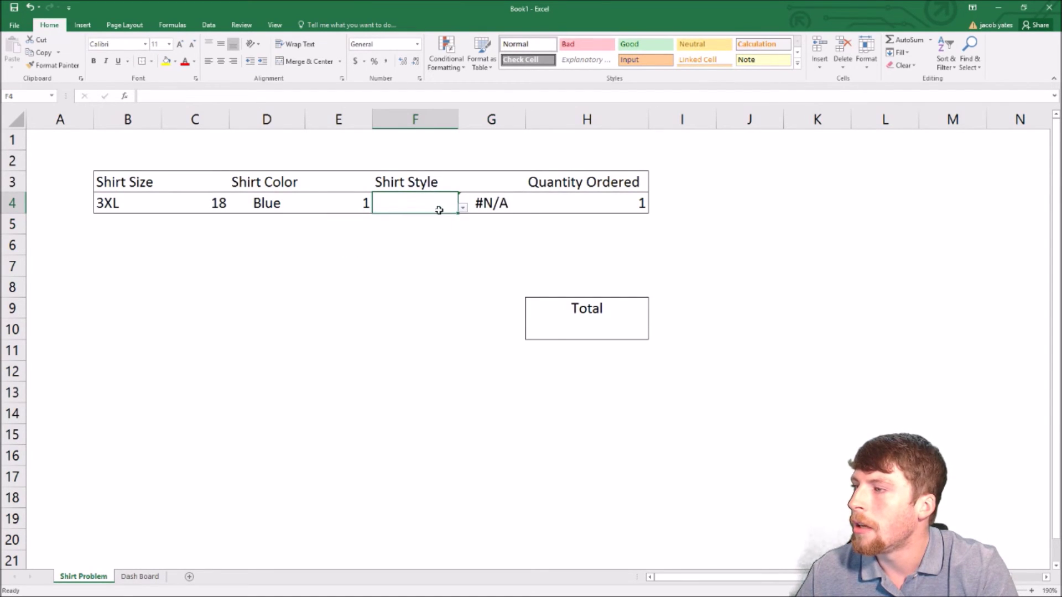
pyautogui.click(463, 208)
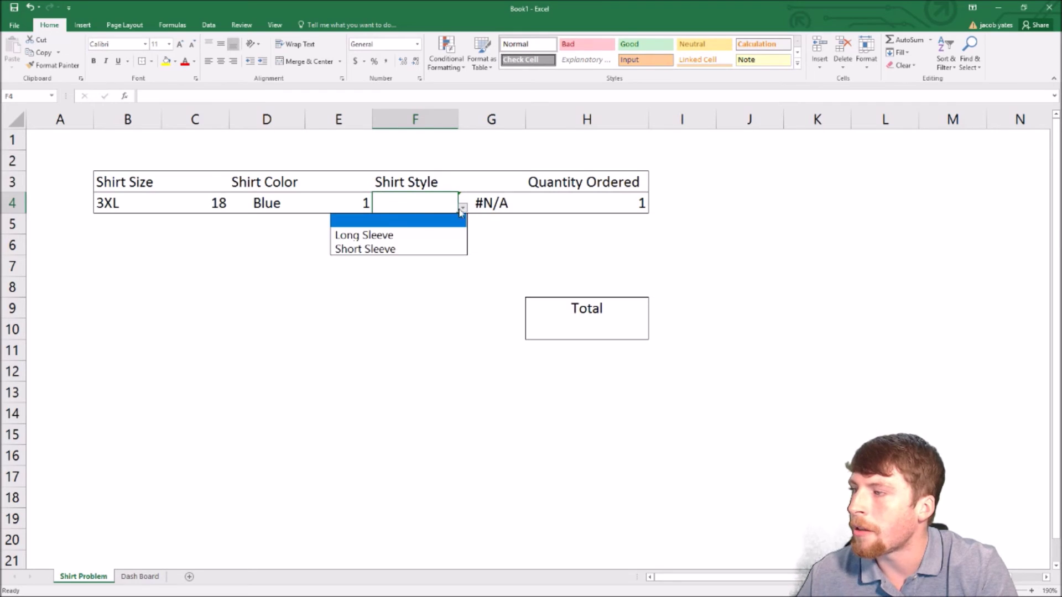
pyautogui.click(362, 249)
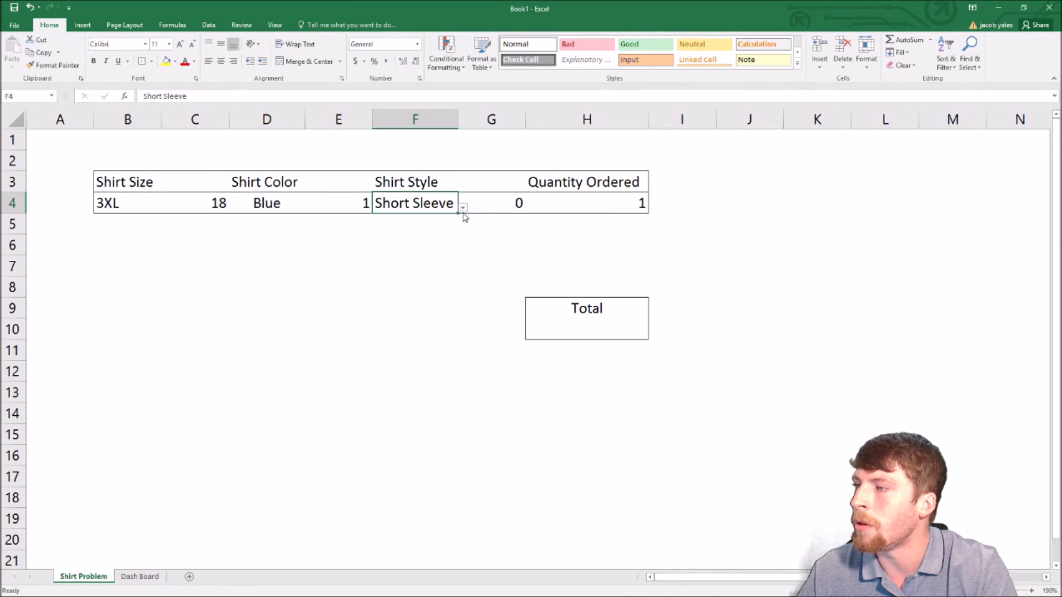
pyautogui.click(462, 208)
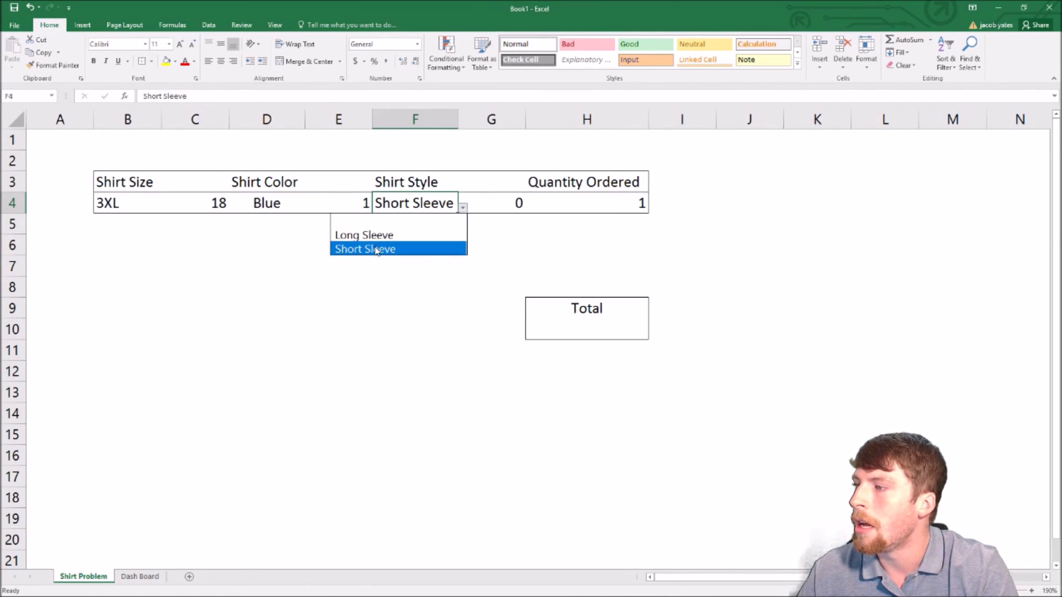
pyautogui.click(382, 249)
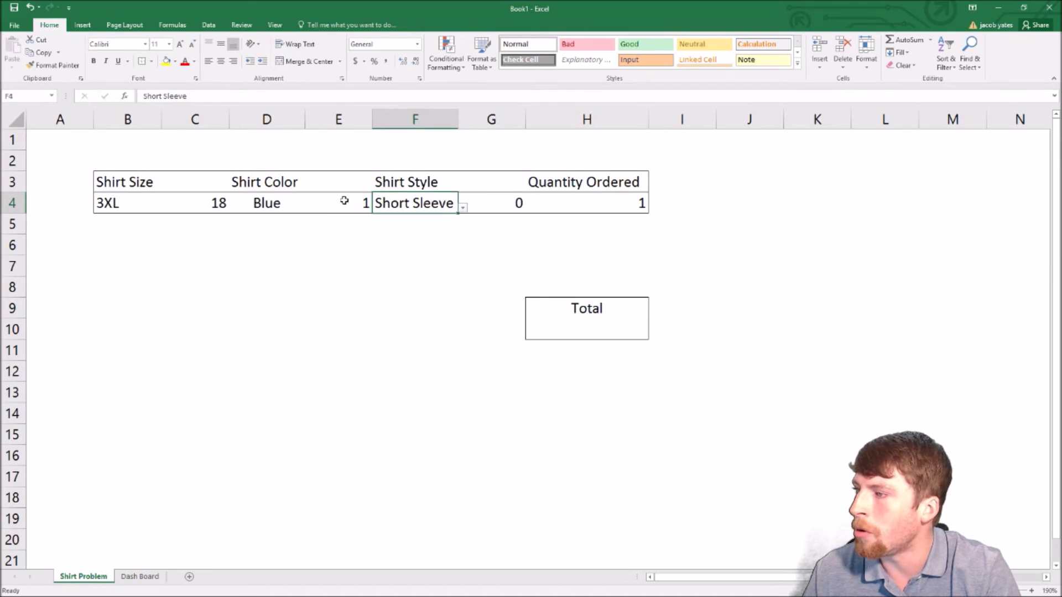
# Step: Review the size price C4, colour price E4 and quantity H4, then select H10 under Total
pyautogui.click(209, 205)
pyautogui.click(359, 203)
pyautogui.click(633, 203)
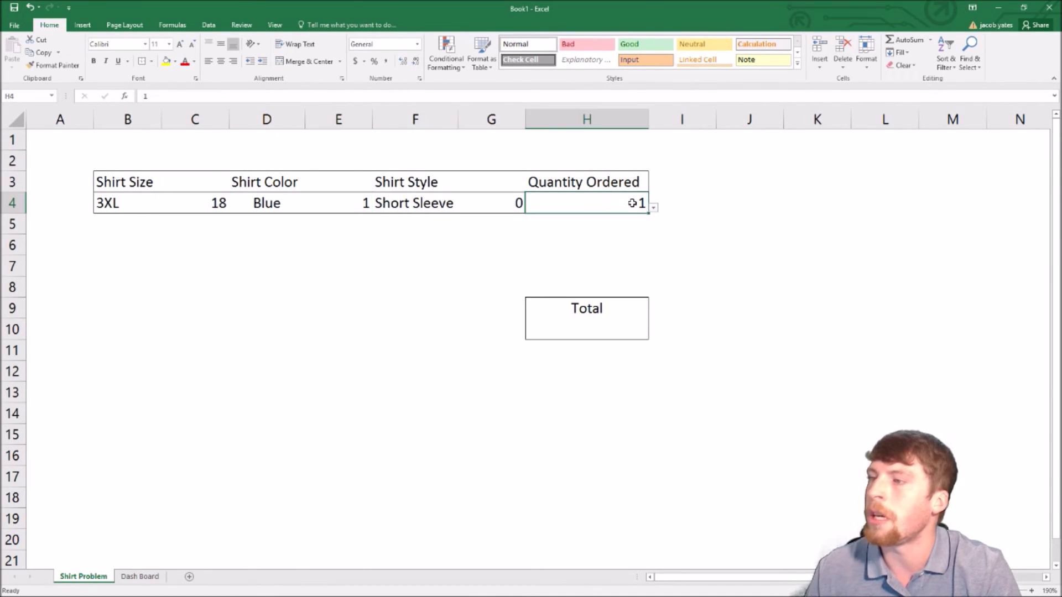
pyautogui.click(588, 332)
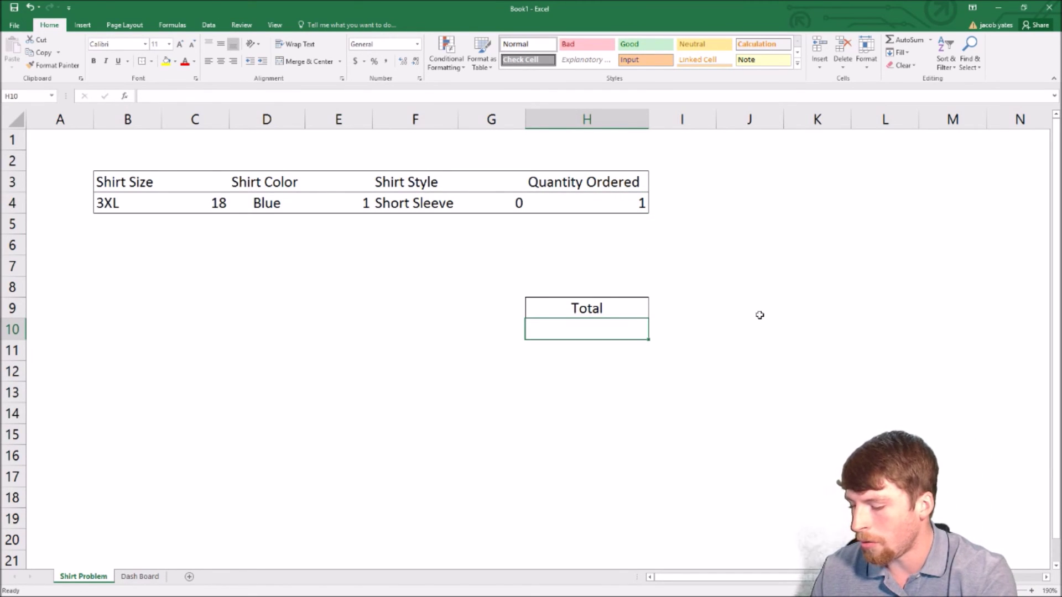
# Step: Enter =SUM(C4+E4+G4)*H4 in H10 so the Total shows 19
pyautogui.write('=su')
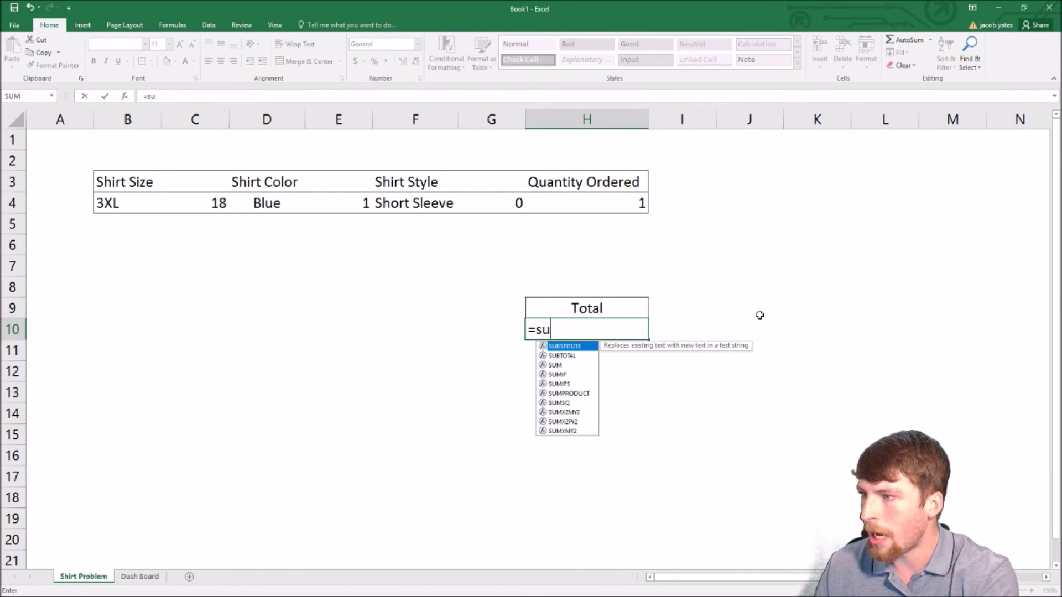
pyautogui.write('m')
pyautogui.press('BackSpace')
pyautogui.press('BackSpace')
pyautogui.press('BackSpace')
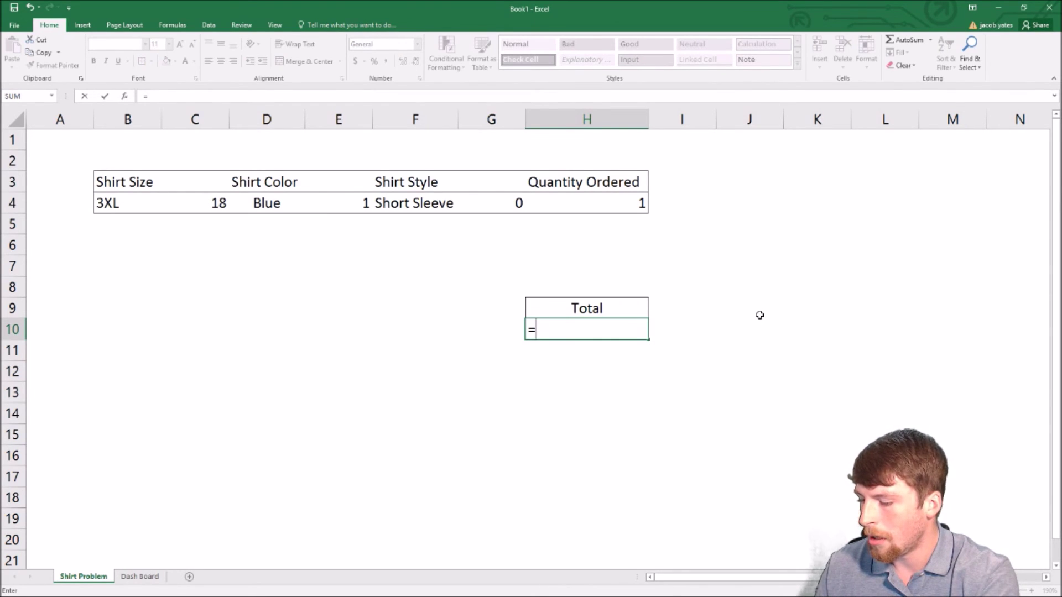
pyautogui.write('sum9')
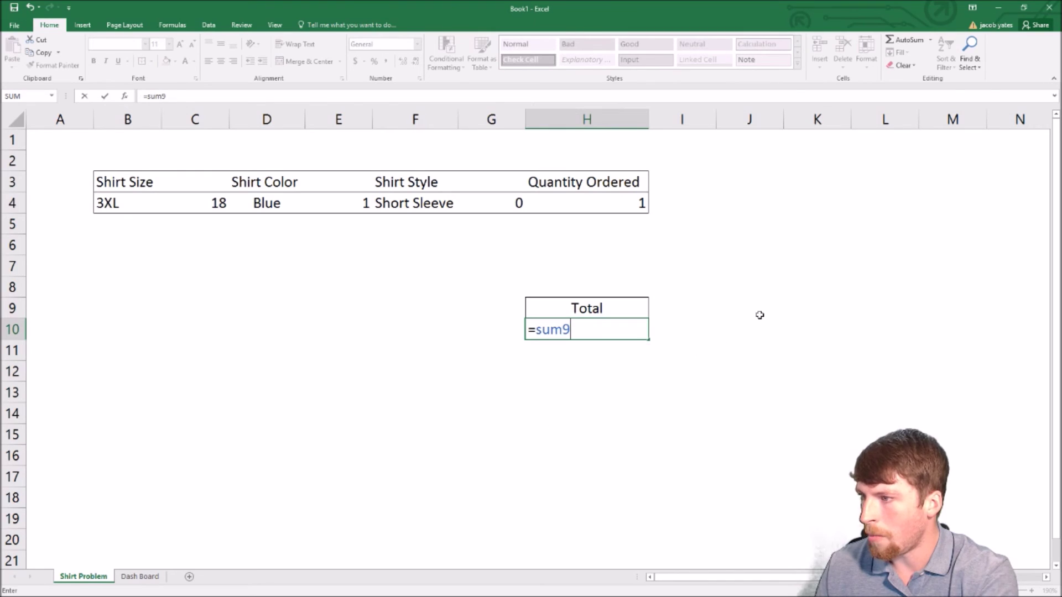
pyautogui.press('BackSpace')
pyautogui.write('(')
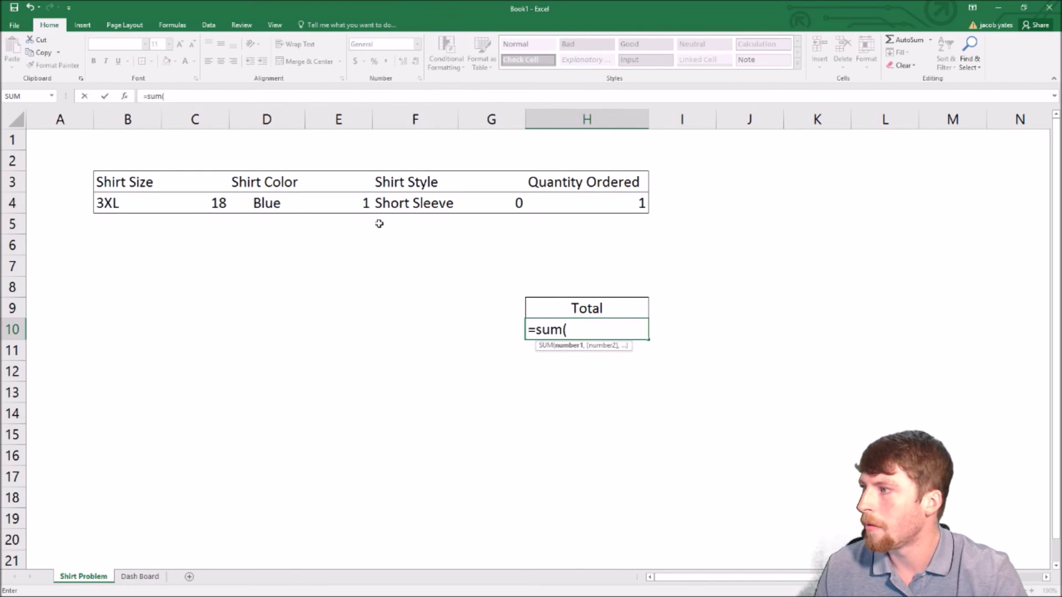
pyautogui.click(202, 203)
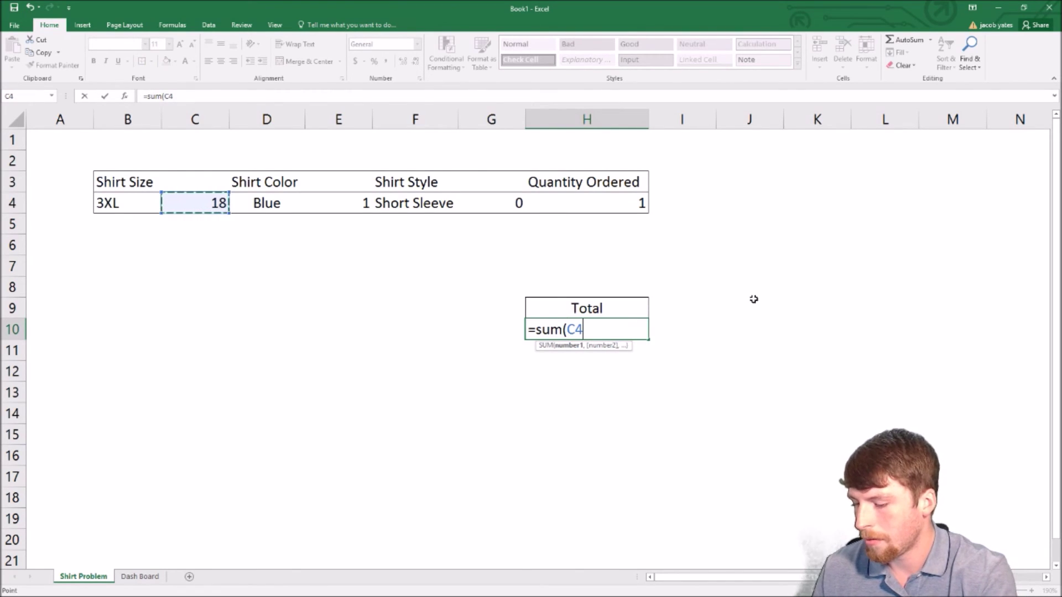
pyautogui.write('+')
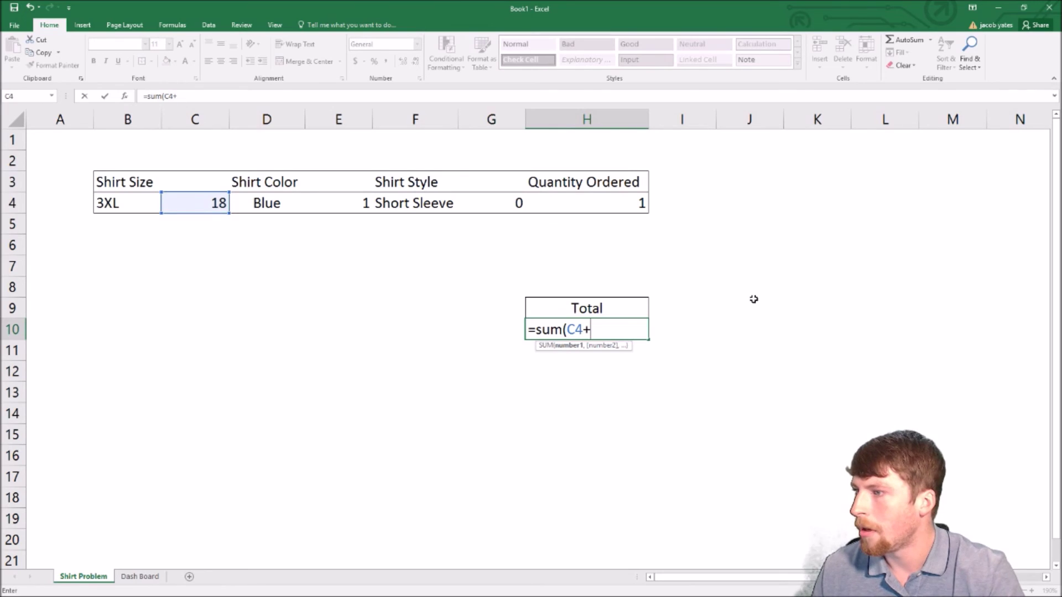
pyautogui.click(362, 203)
pyautogui.write('+')
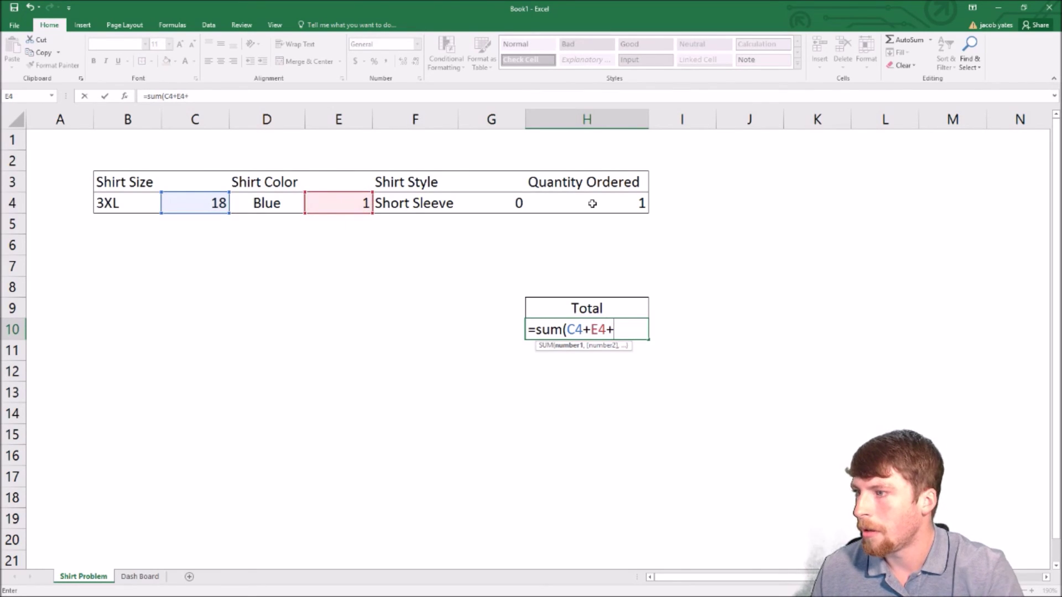
pyautogui.click(513, 202)
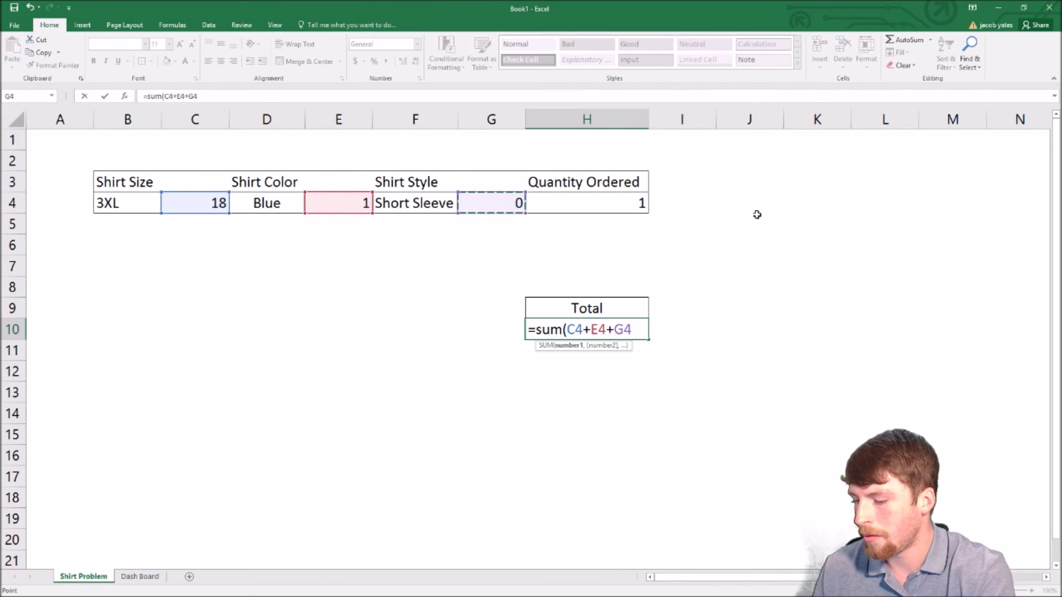
pyautogui.write(')')
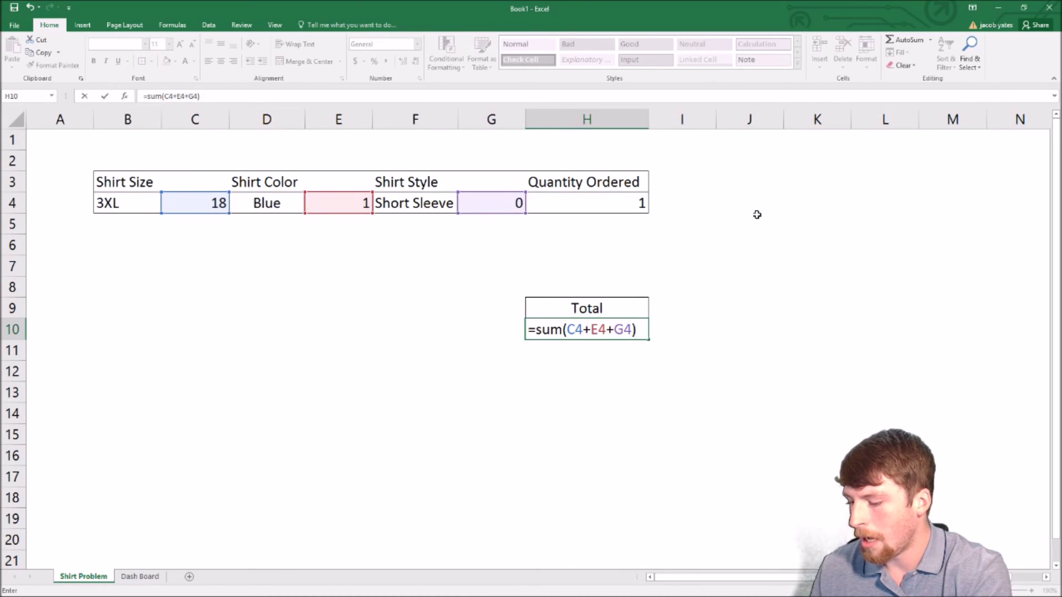
pyautogui.write('*')
pyautogui.click(631, 203)
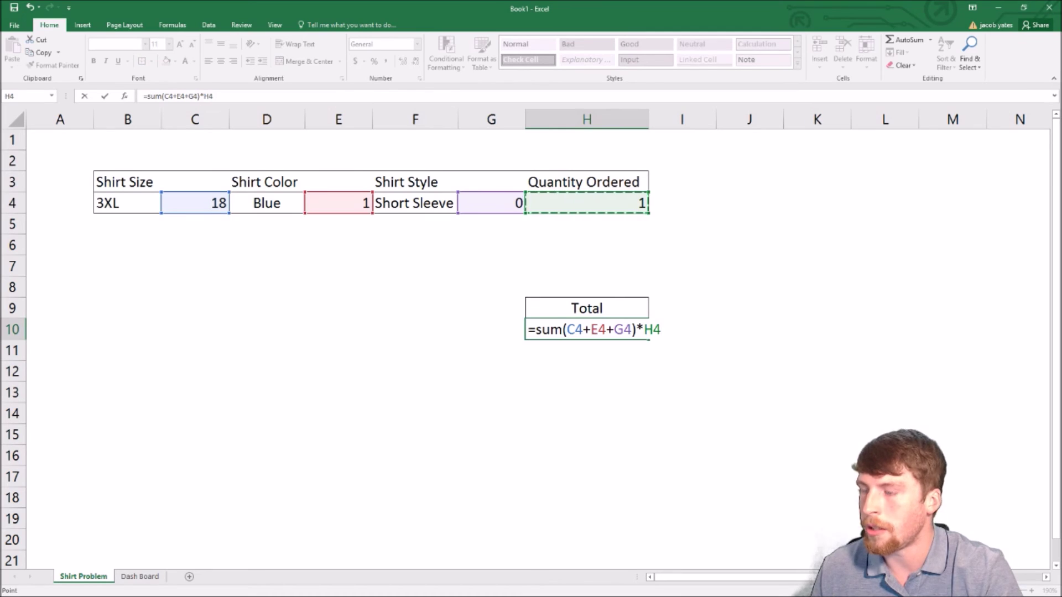
pyautogui.press('Return')
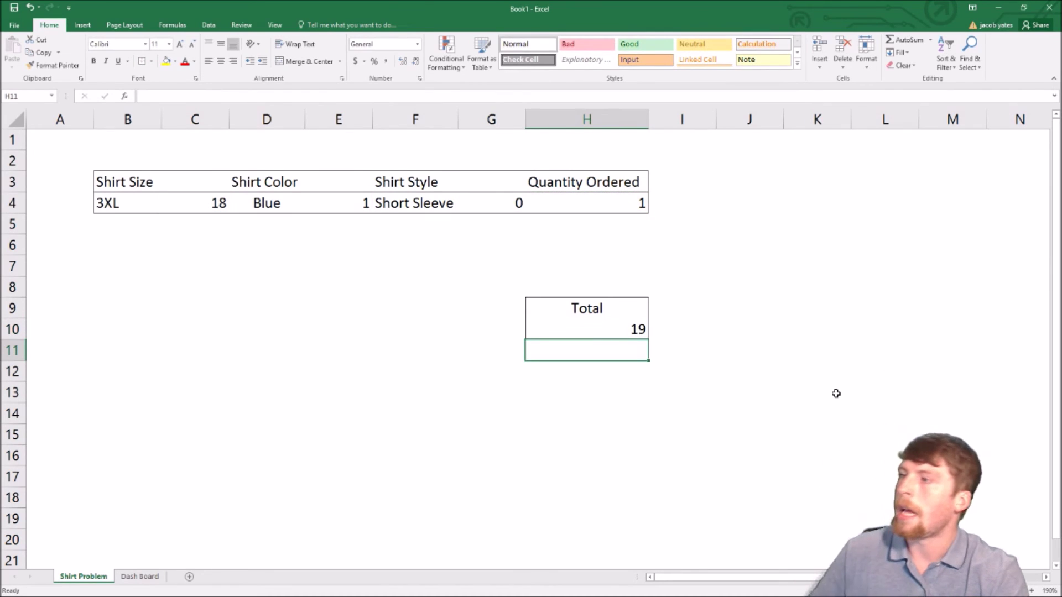
# Step: Apply the Currency number format to Total cell H10 so it reads $19.00
pyautogui.click(619, 335)
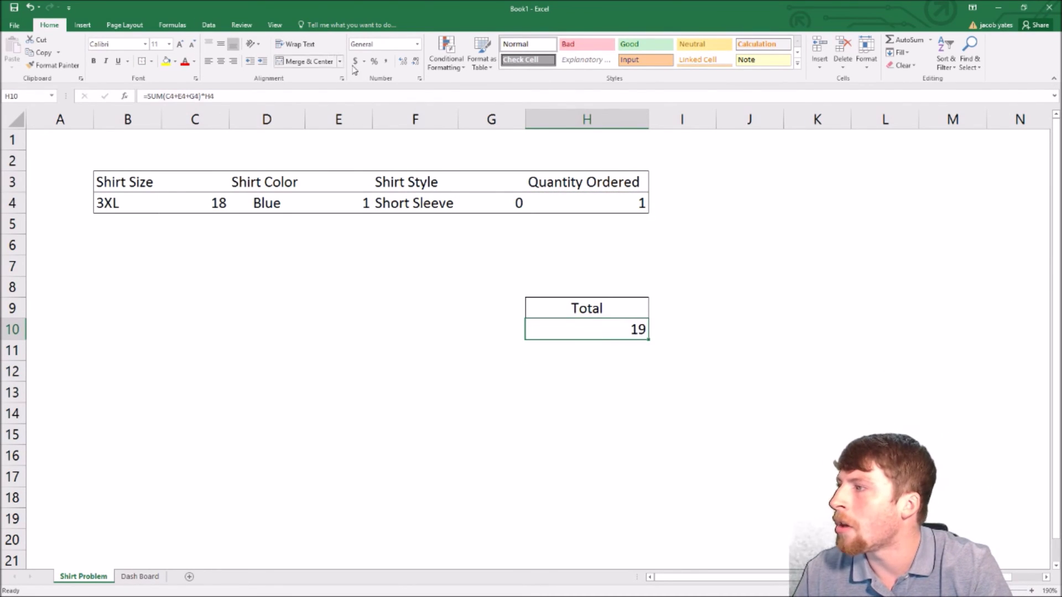
pyautogui.click(417, 44)
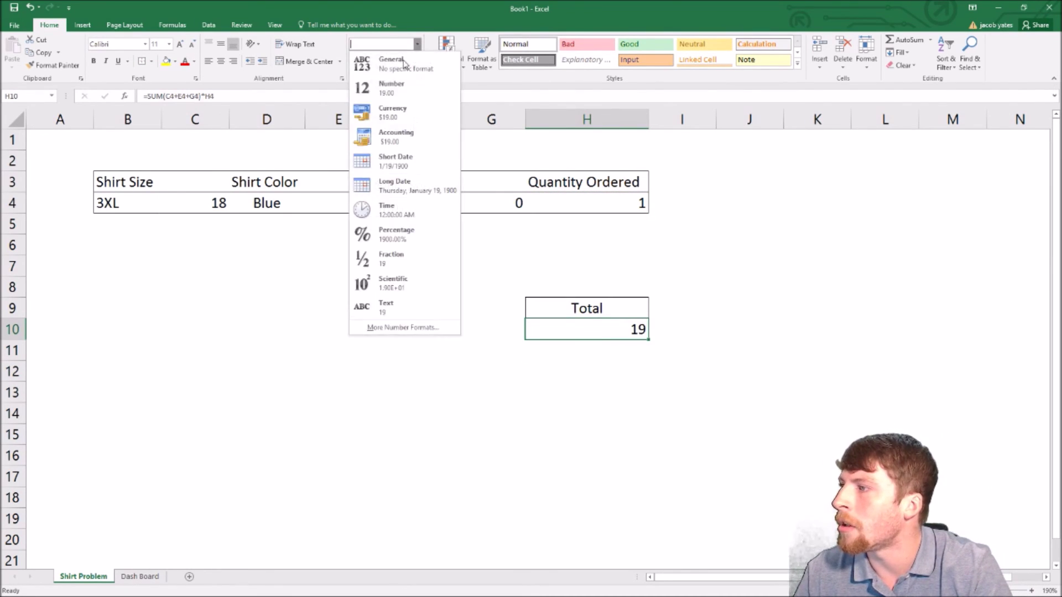
pyautogui.click(393, 116)
pyautogui.click(589, 419)
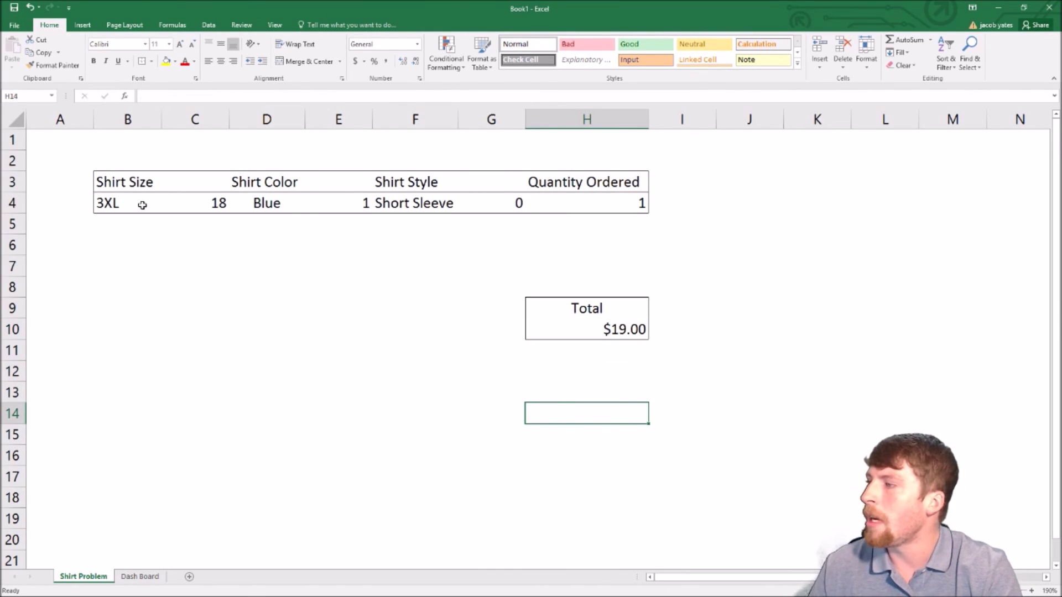
# Step: Set the H4 quantity dropdown to 20
pyautogui.click(644, 205)
pyautogui.click(653, 207)
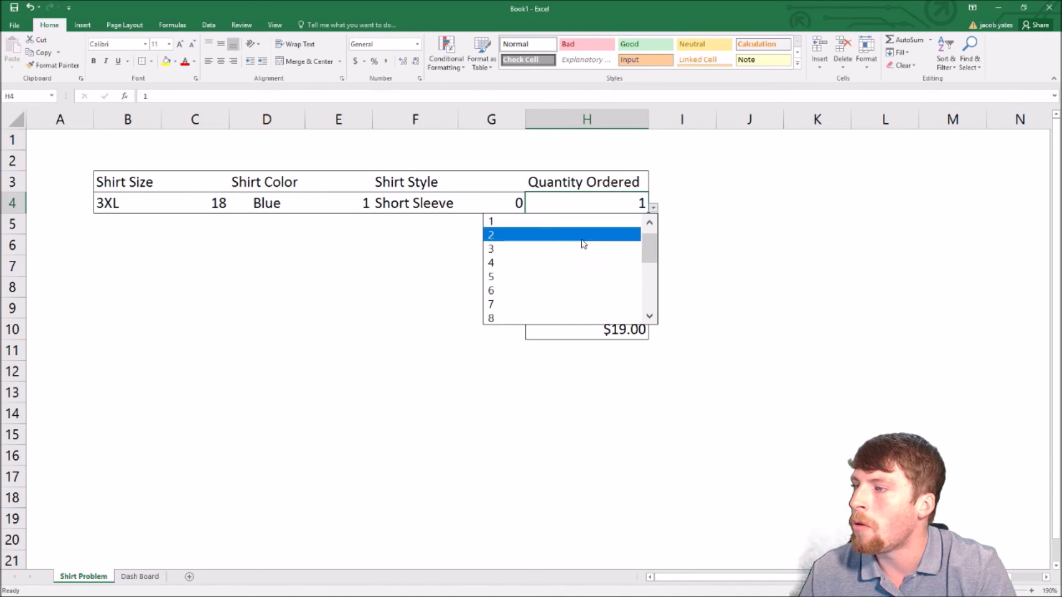
pyautogui.click(513, 236)
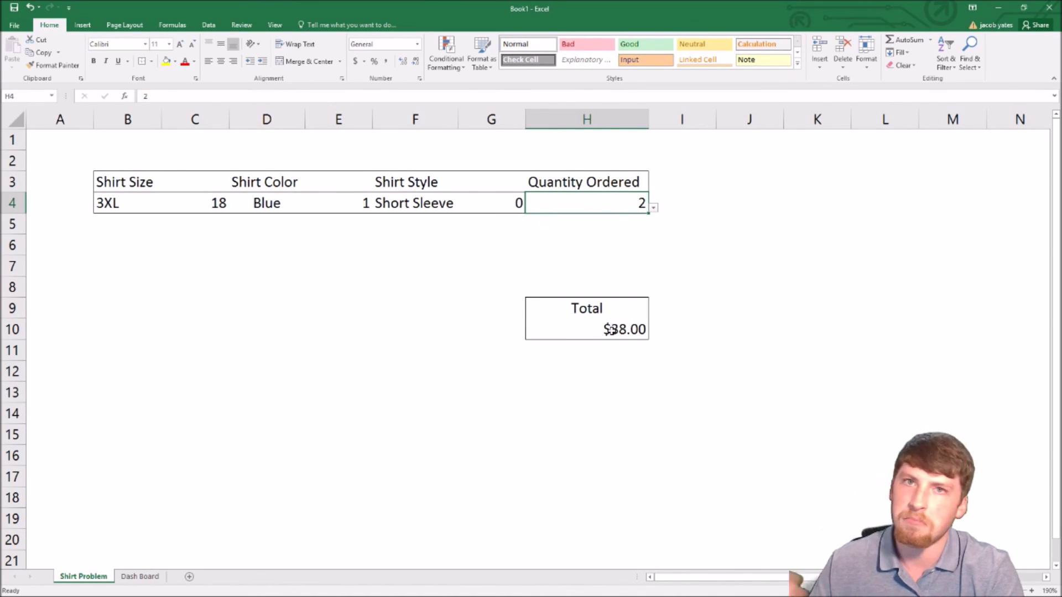
pyautogui.click(654, 208)
pyautogui.scroll(-4, 515, 277)
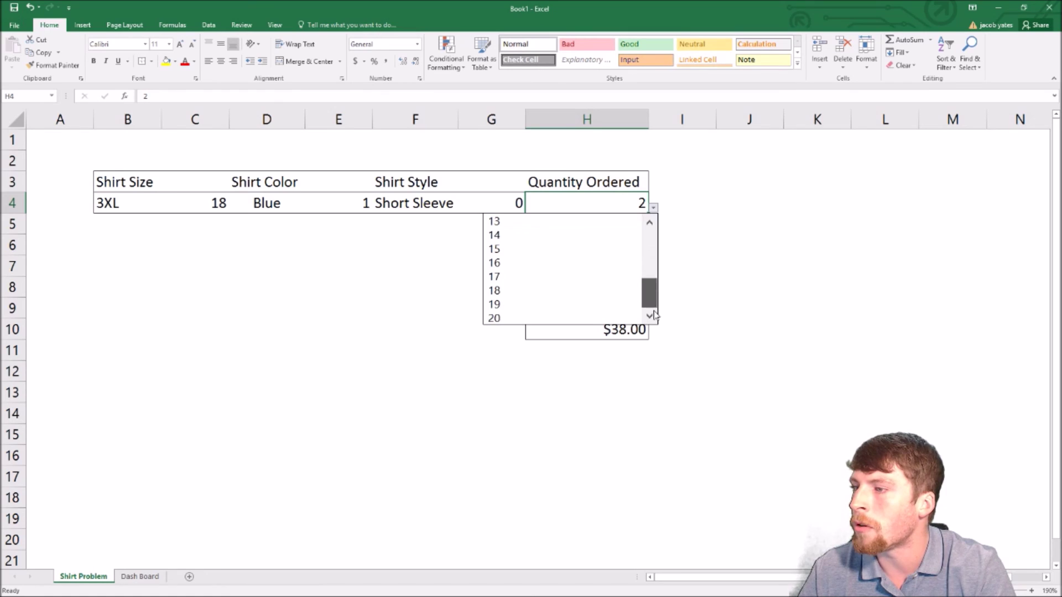
pyautogui.click(506, 320)
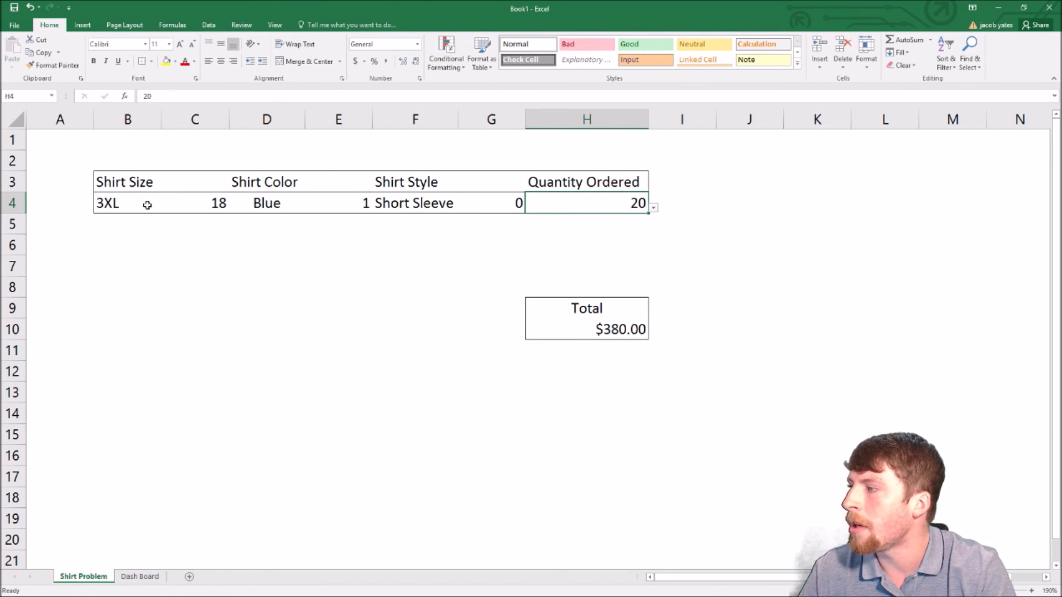
# Step: Change the shirt size to S and the style to Long Sleeve, making the Total $360.00
pyautogui.click(118, 206)
pyautogui.click(166, 209)
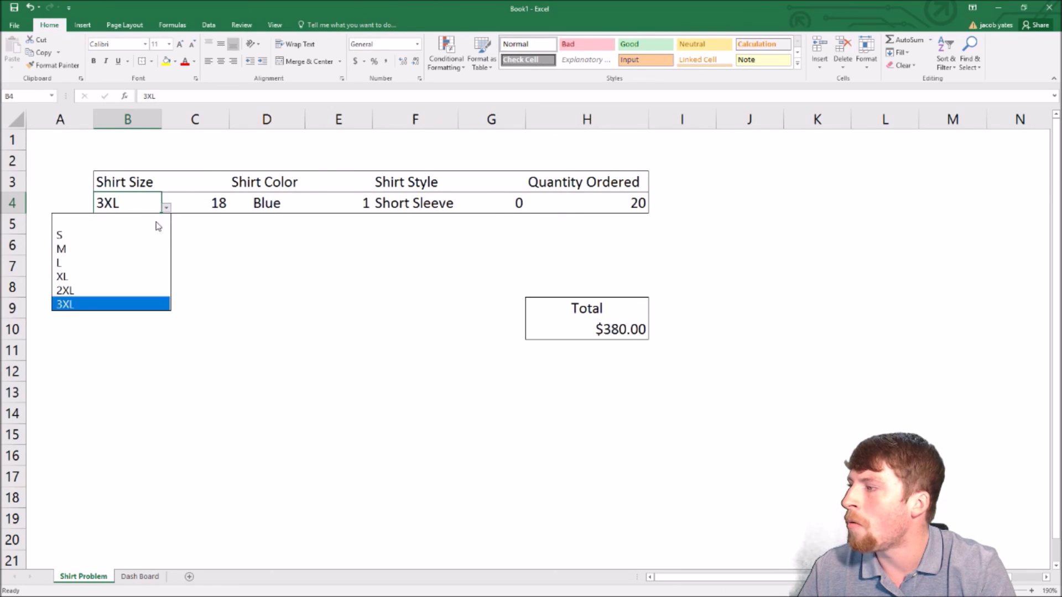
pyautogui.click(76, 236)
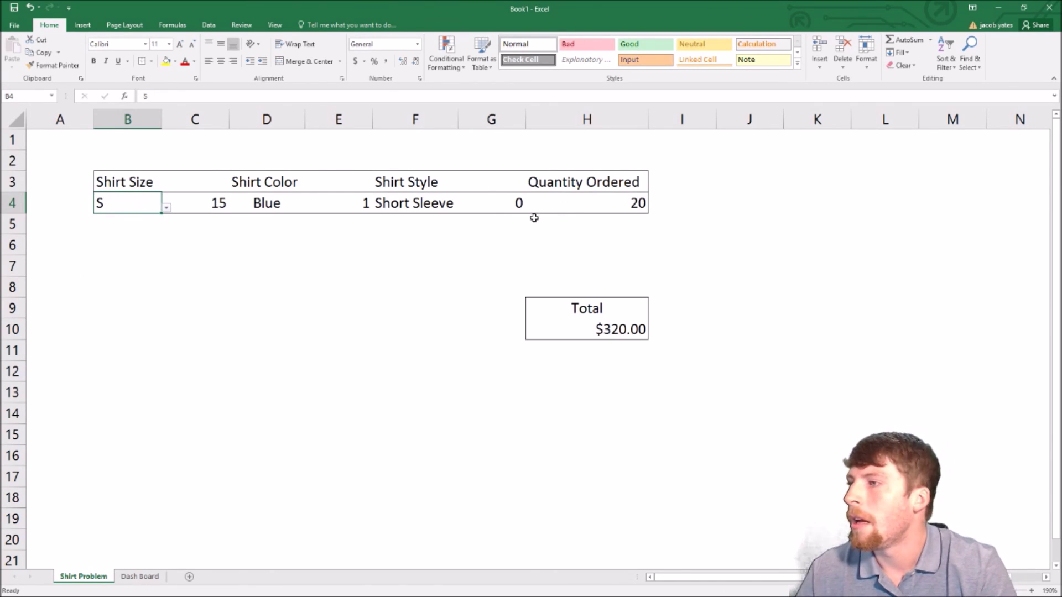
pyautogui.click(410, 203)
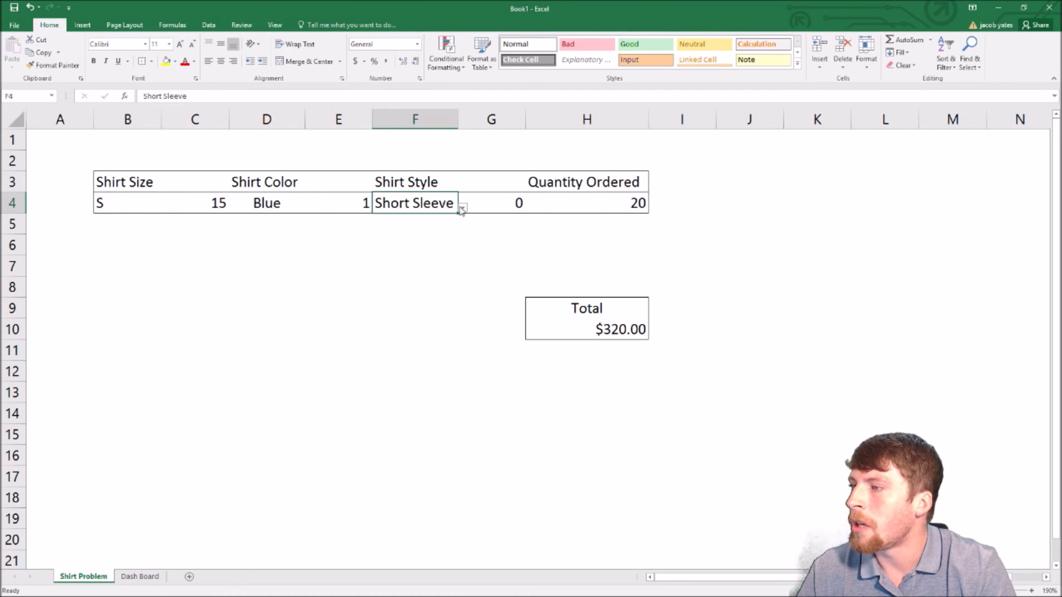
pyautogui.click(462, 208)
pyautogui.click(368, 238)
pyautogui.click(661, 430)
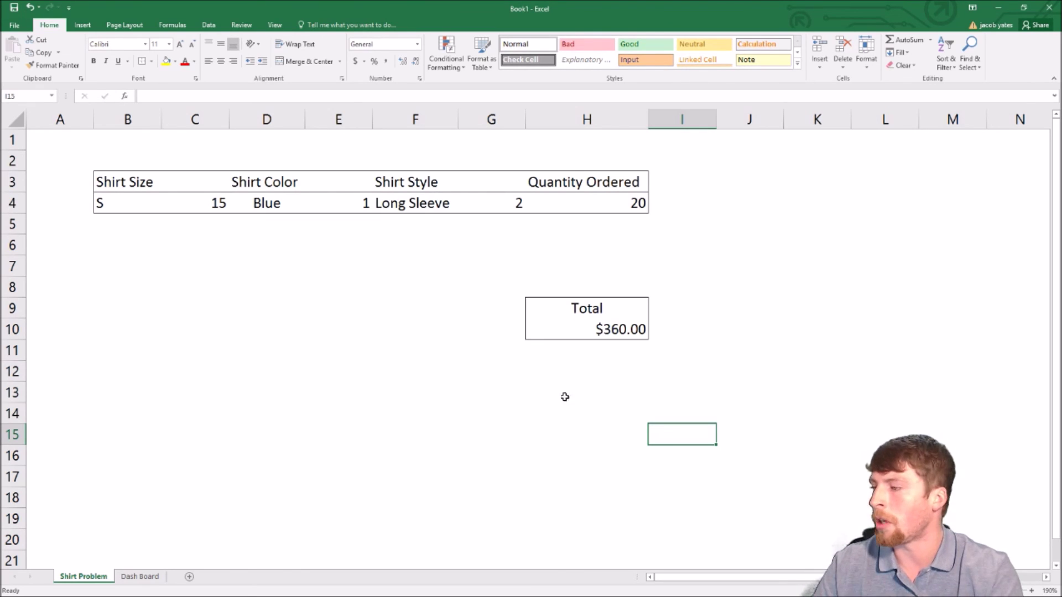
# Step: Switch to the Dash Board sheet with the size, colour, style prices and quantities 1–20
pyautogui.moveTo(138, 561); pyautogui.dragTo(142, 582)
pyautogui.click(141, 577)
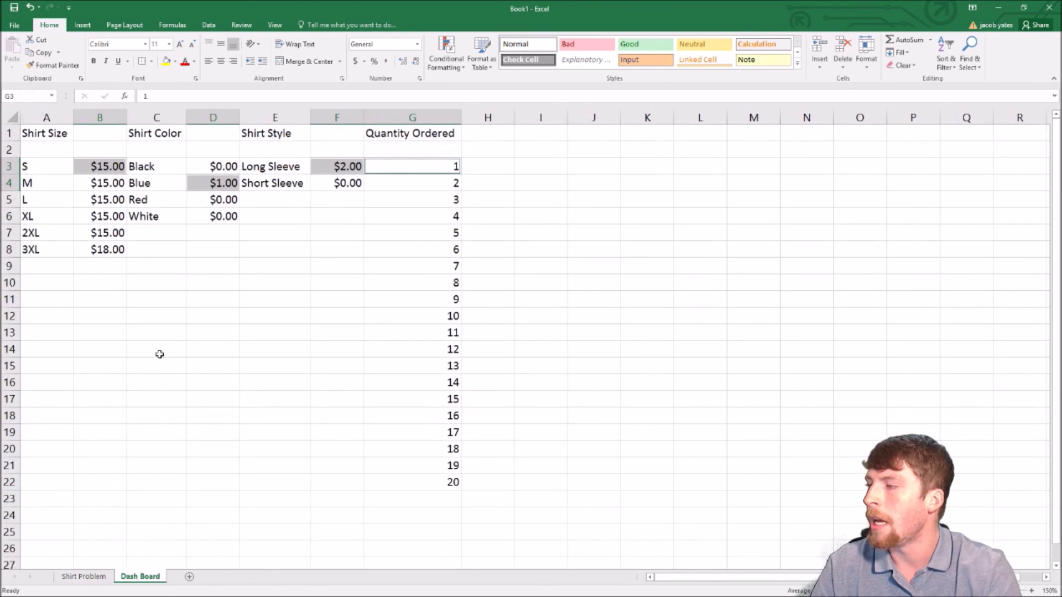